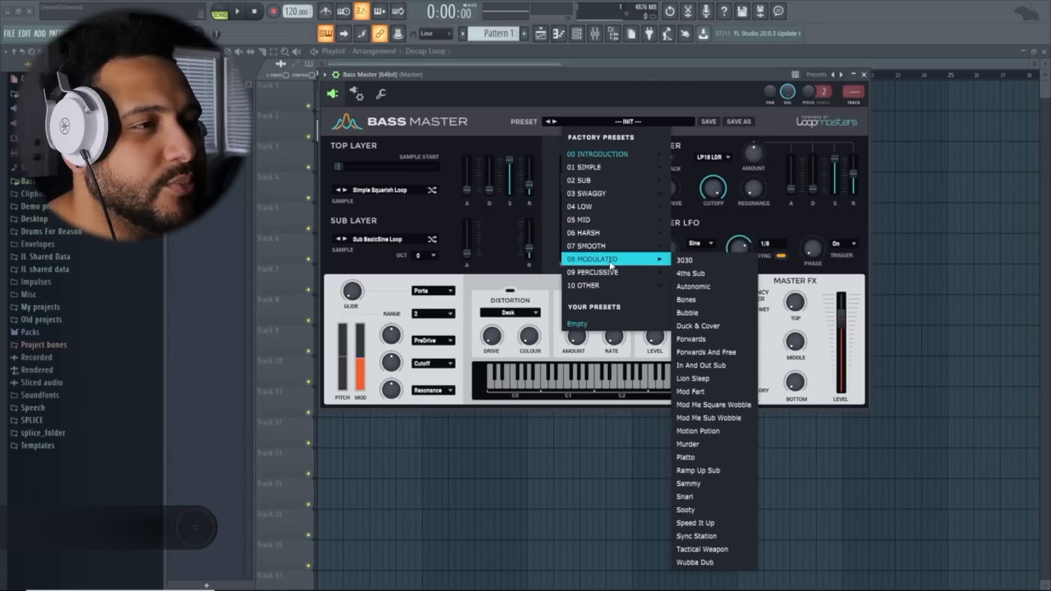
Audition the factory presets 3030 from Modulated, Sub & Space from Percussive, and Bassment Berlin from Other
left_click(734, 266)
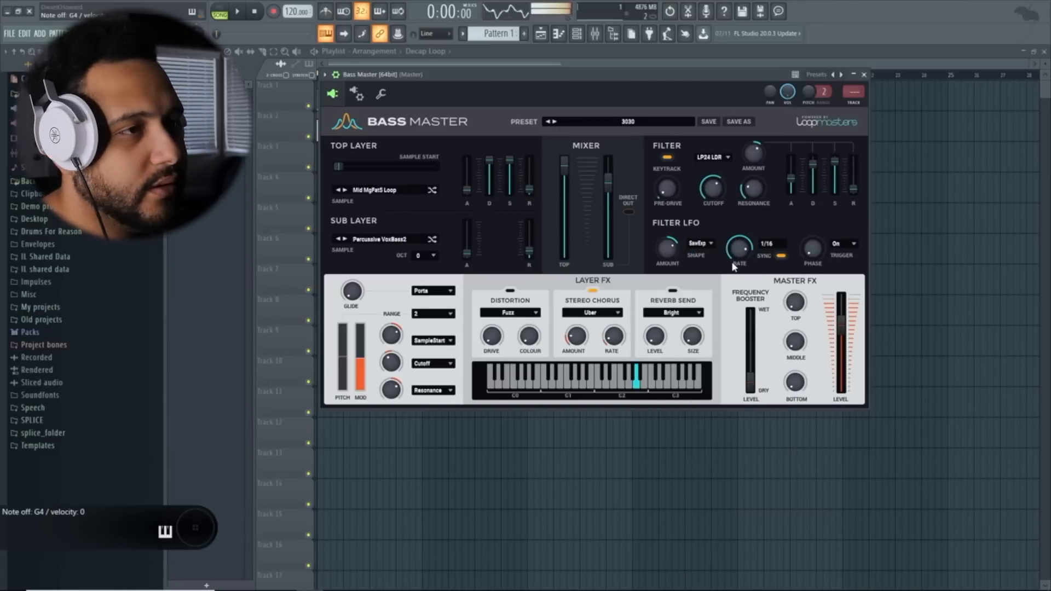
left_click(646, 121)
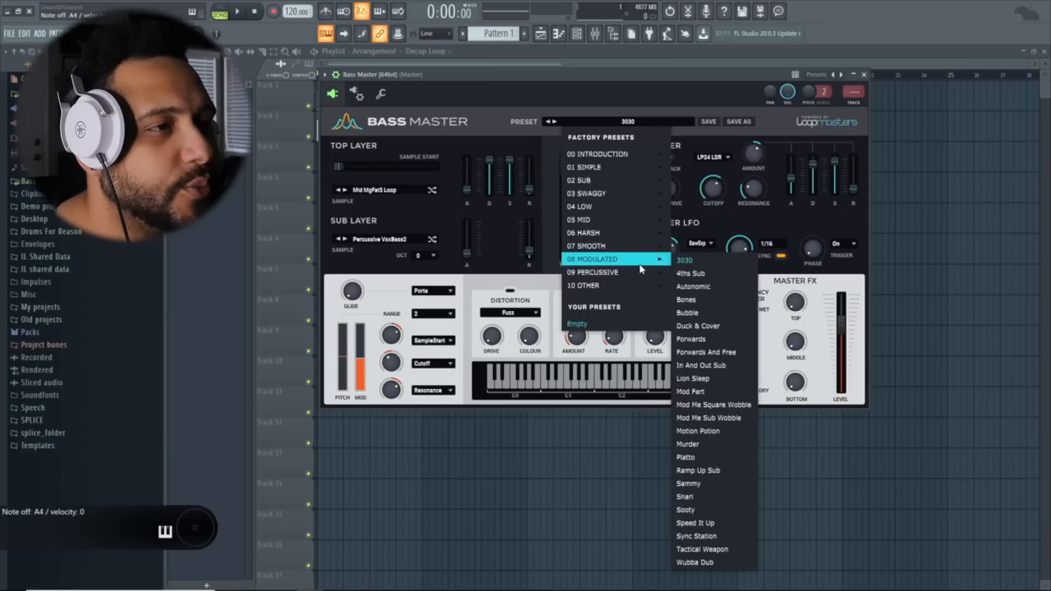
mouse_move(613, 272)
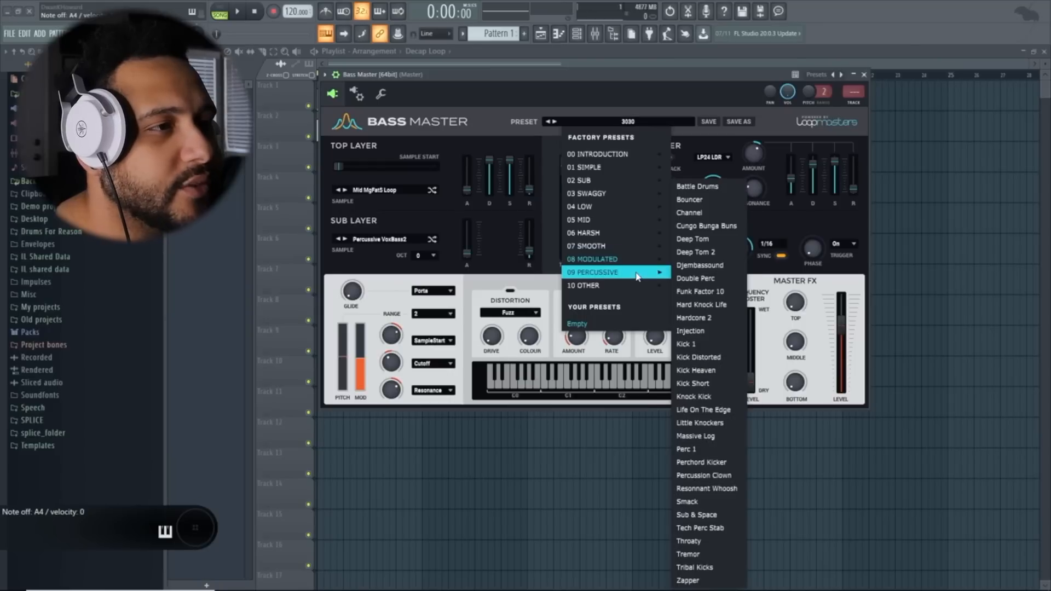
left_click(721, 517)
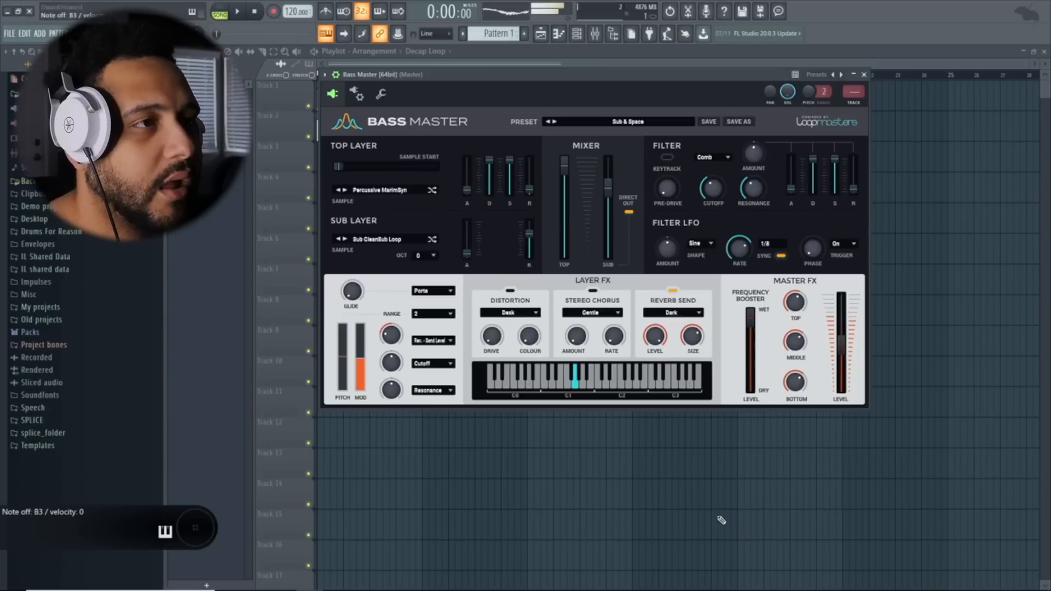
left_click(630, 121)
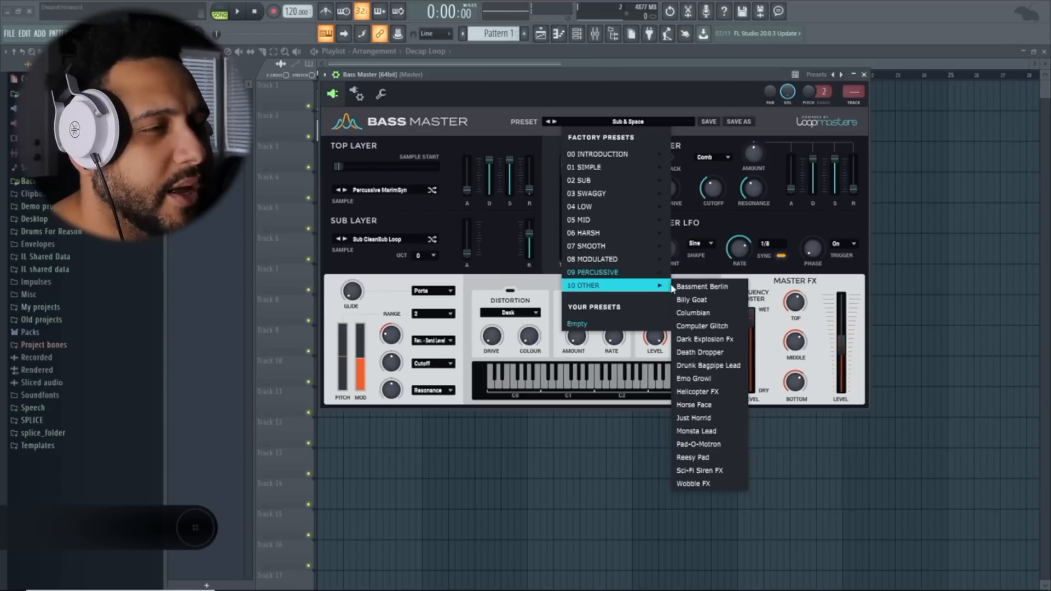
left_click(701, 287)
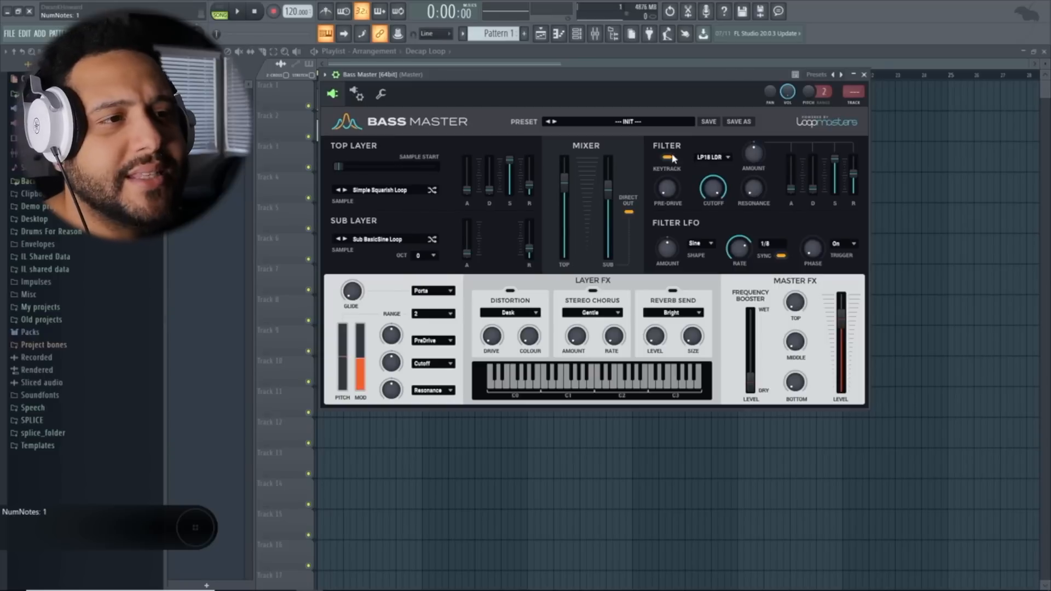
Move the Bass Master window off the first playlist clips and browse the sub layer's sample categories
left_click_drag(552, 75, 579, 75)
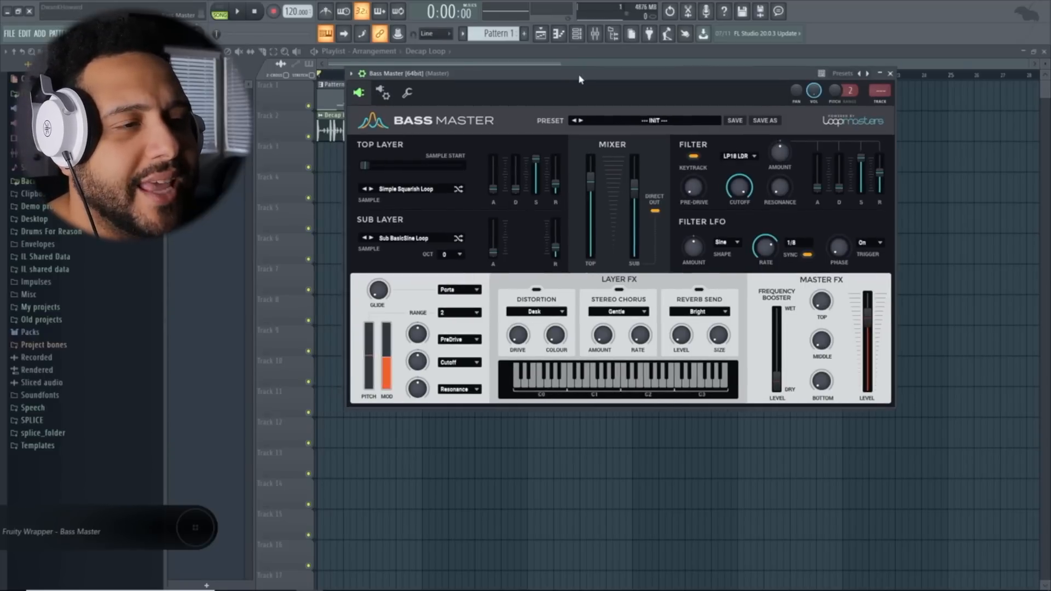
left_click(410, 239)
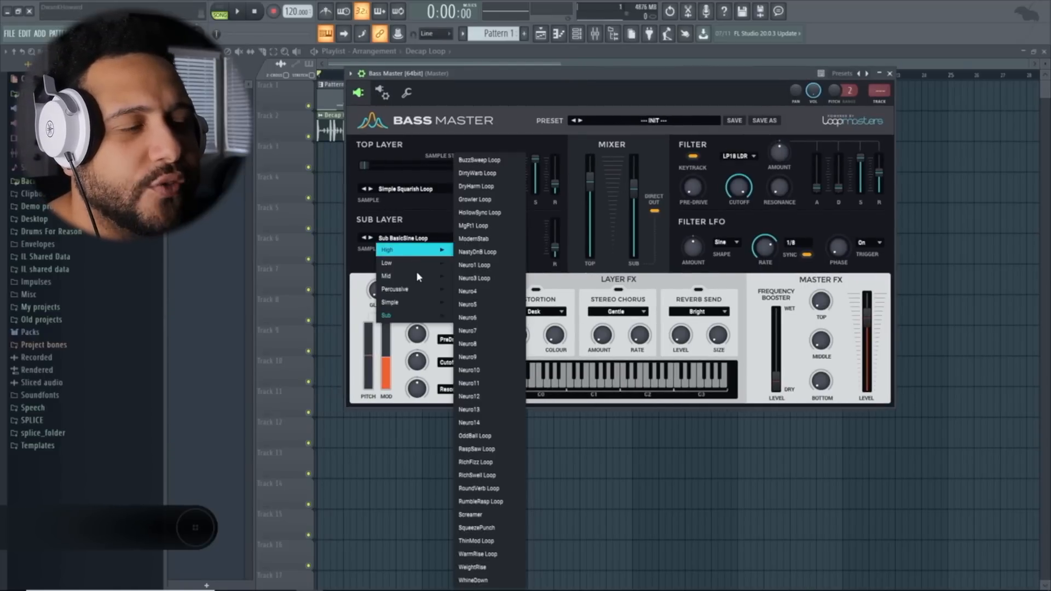
mouse_move(416, 260)
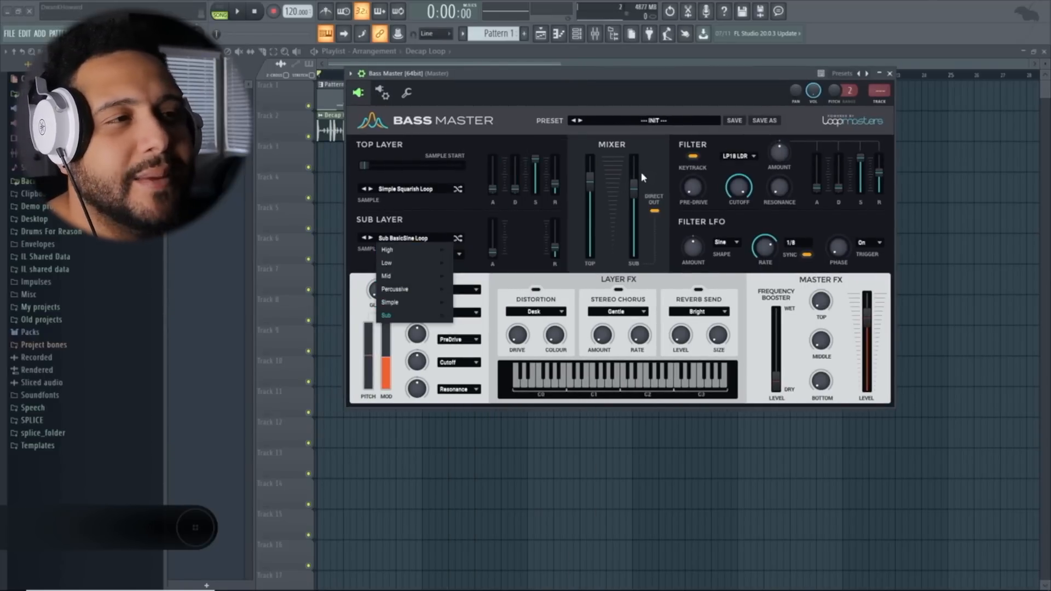
Turn the top layer's mixer level fully down and toggle the sub layer's direct output off and back on
left_click(594, 186)
left_click_drag(590, 190, 590, 299)
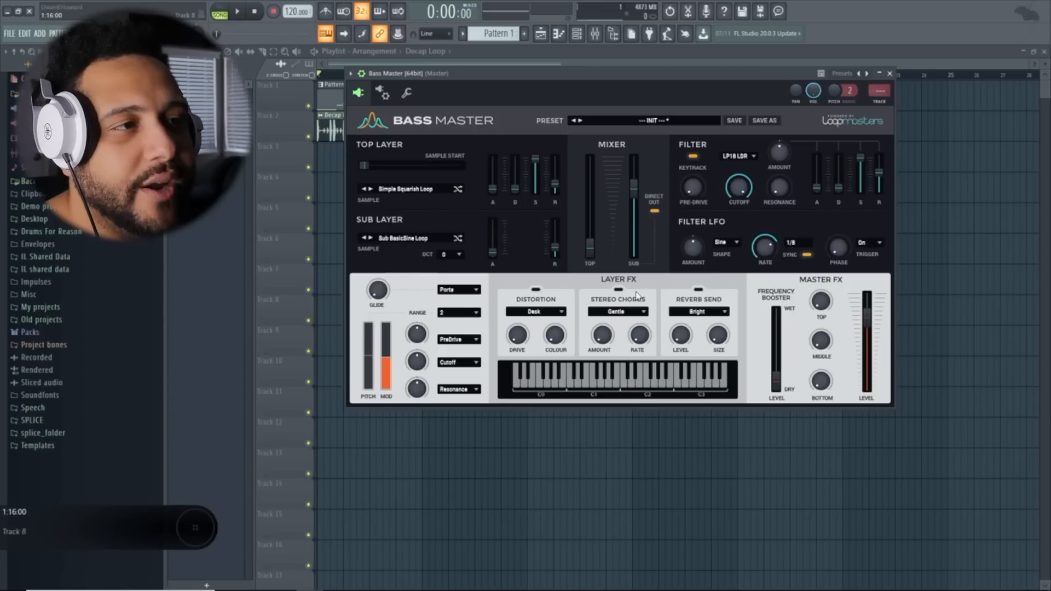
left_click(654, 211)
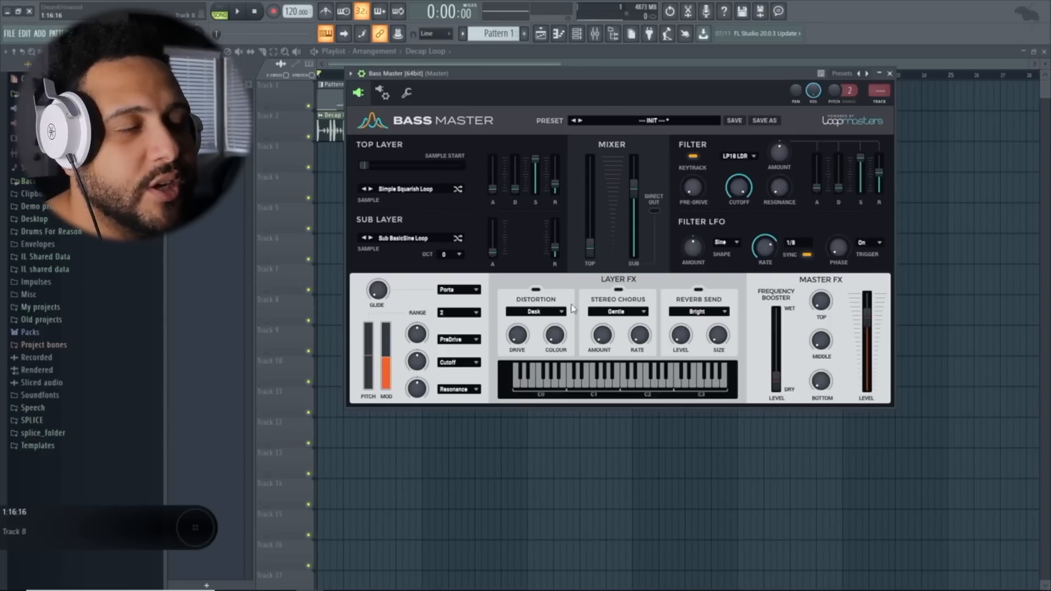
left_click(657, 213)
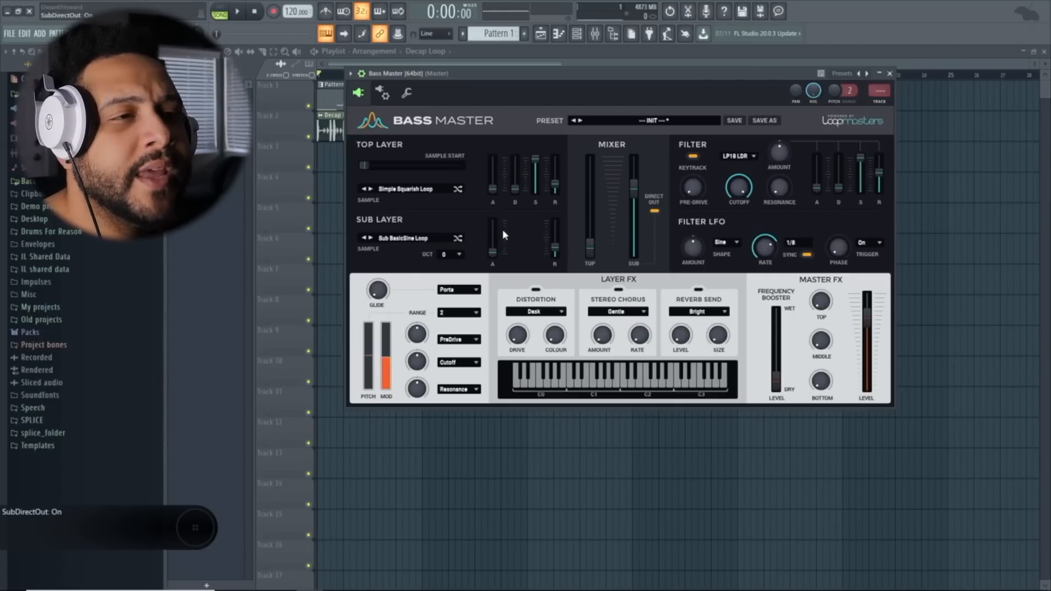
Check the sub layer's sample choices and set its octave to -1
left_click(404, 240)
left_click(412, 240)
left_click(460, 256)
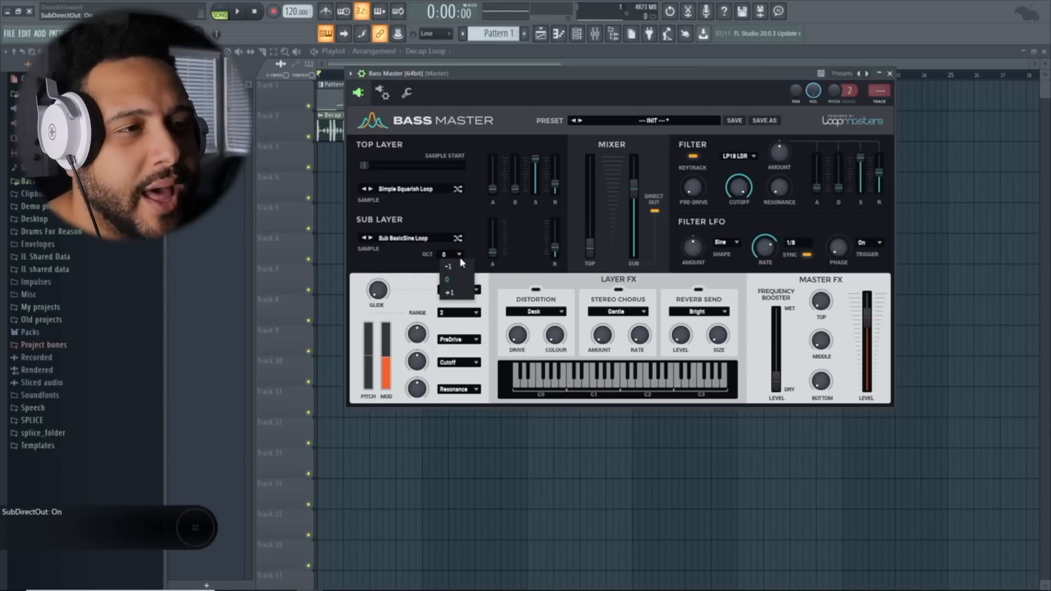
left_click(461, 270)
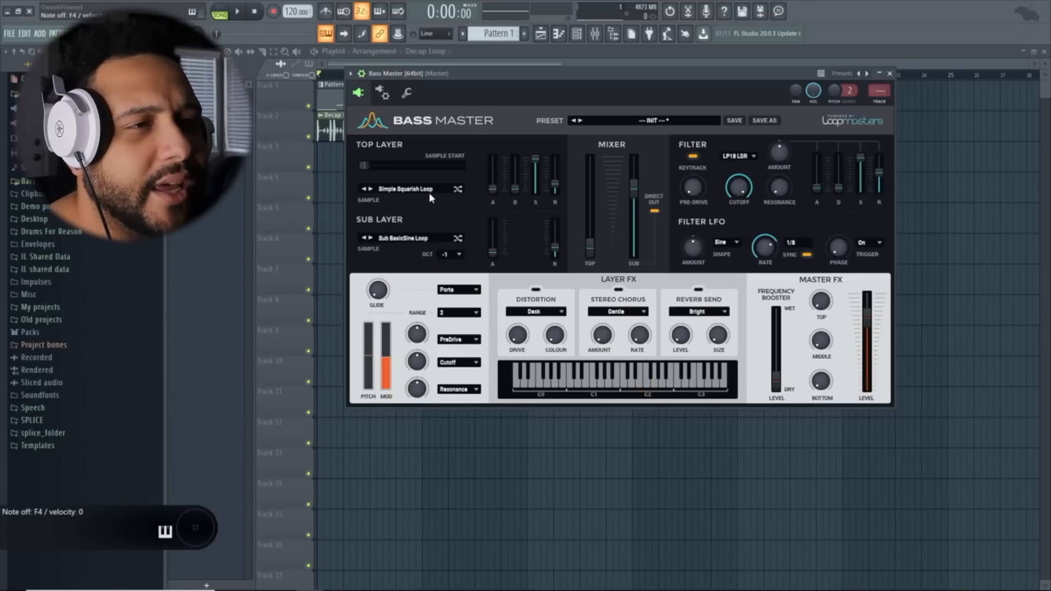
Bring the top layer's mixer level back up and turn the sub level down to -inf
left_click_drag(605, 252, 600, 234)
left_click_drag(634, 186, 634, 249)
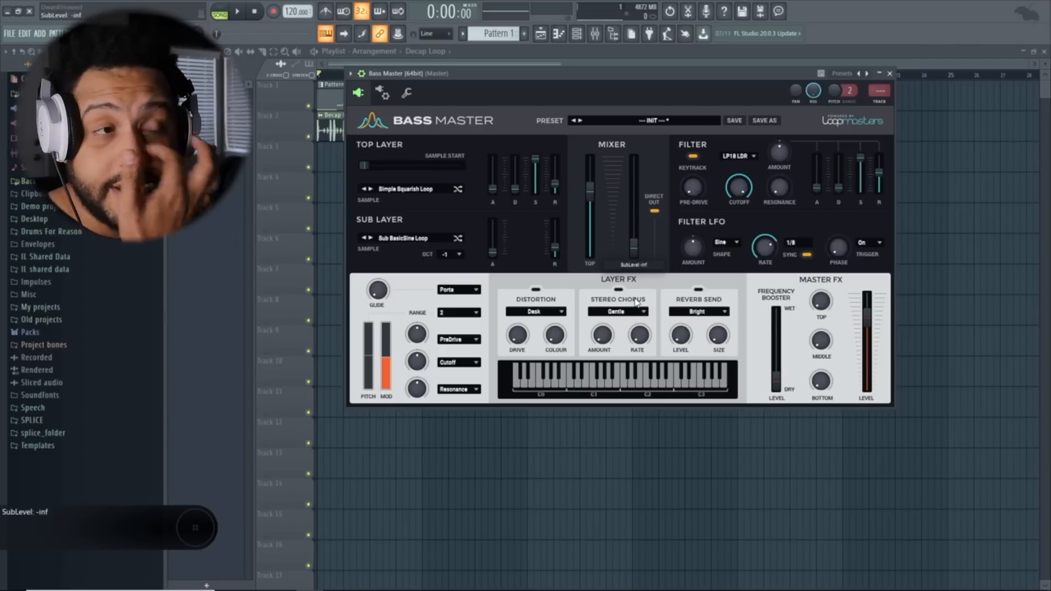
Audition the top layer's Simple samples from Simple DoubleSaw Loop onward and select Simple NoisySquare Loop
left_click(401, 196)
mouse_move(413, 203)
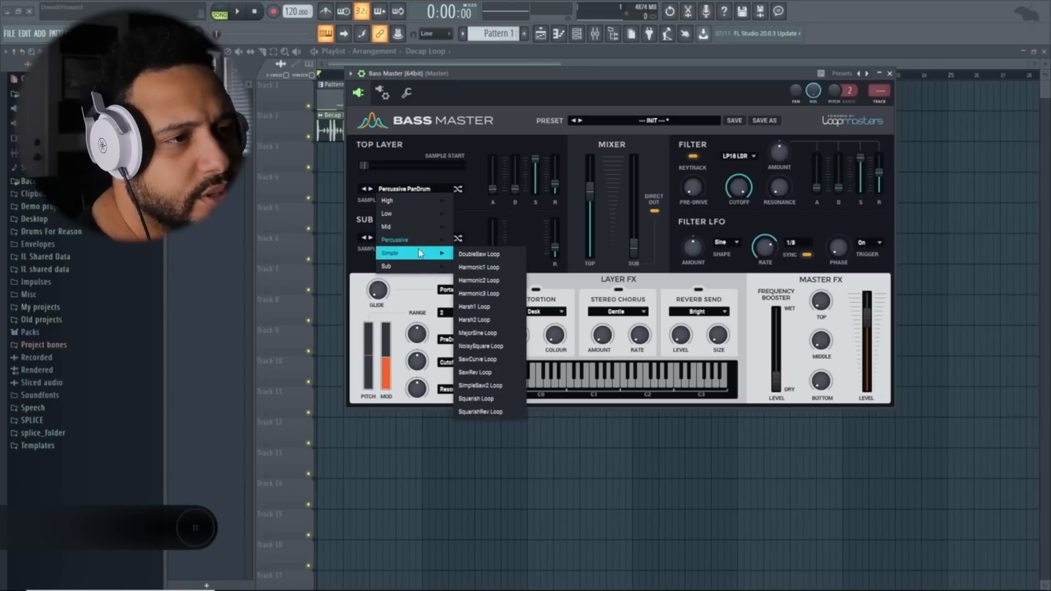
left_click(475, 236)
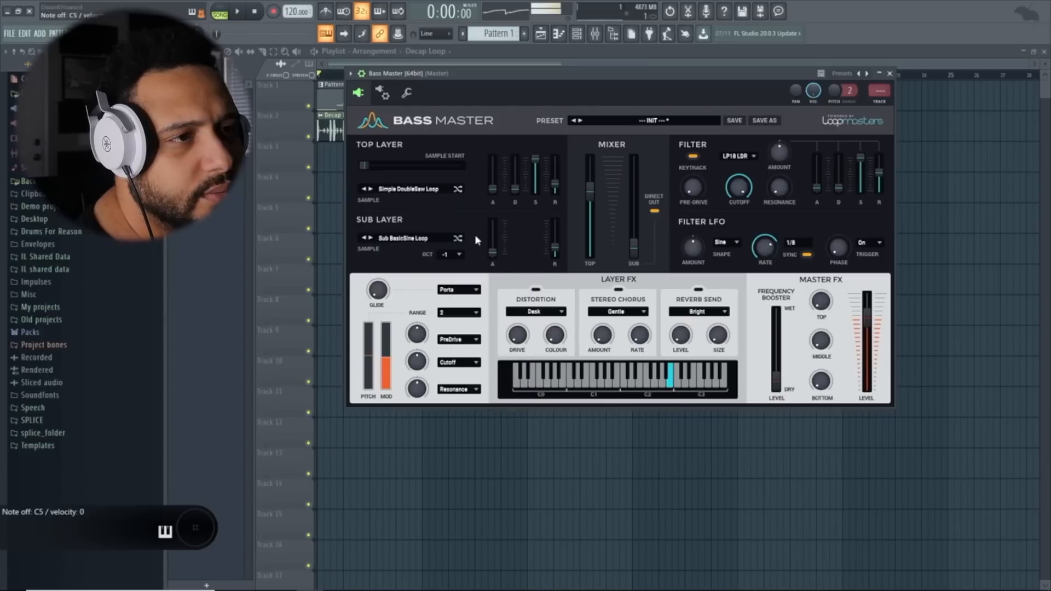
left_click(371, 190)
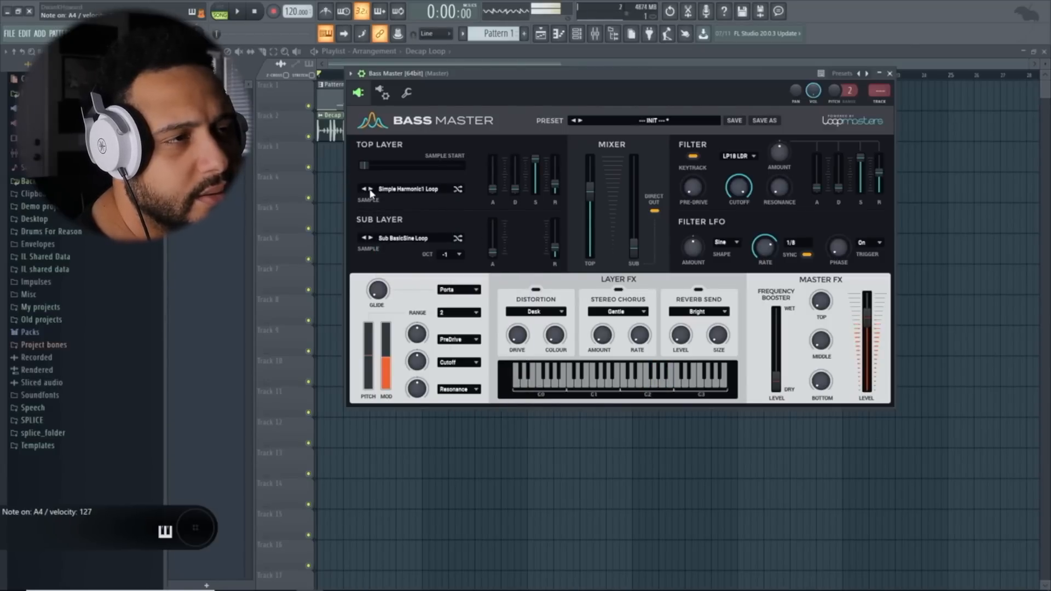
left_click(371, 190)
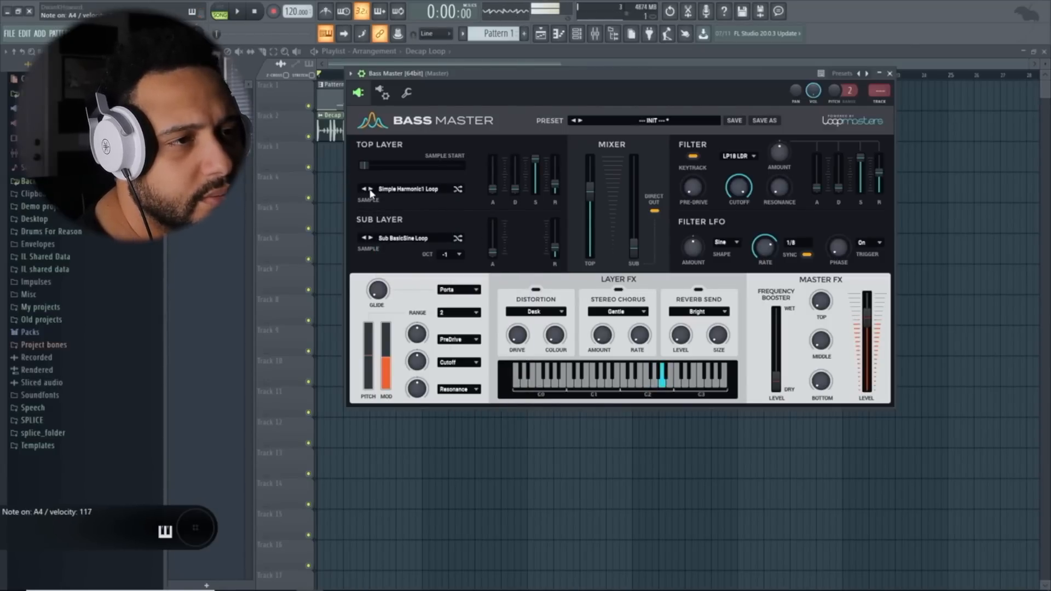
left_click(370, 190)
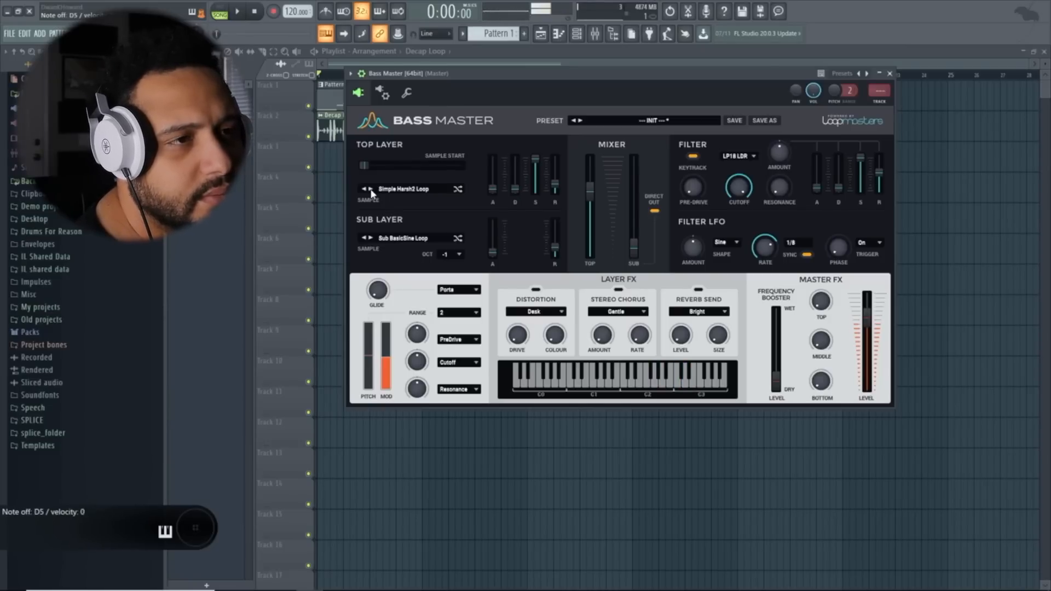
left_click(370, 189)
left_click(371, 189)
left_click(371, 190)
left_click(364, 189)
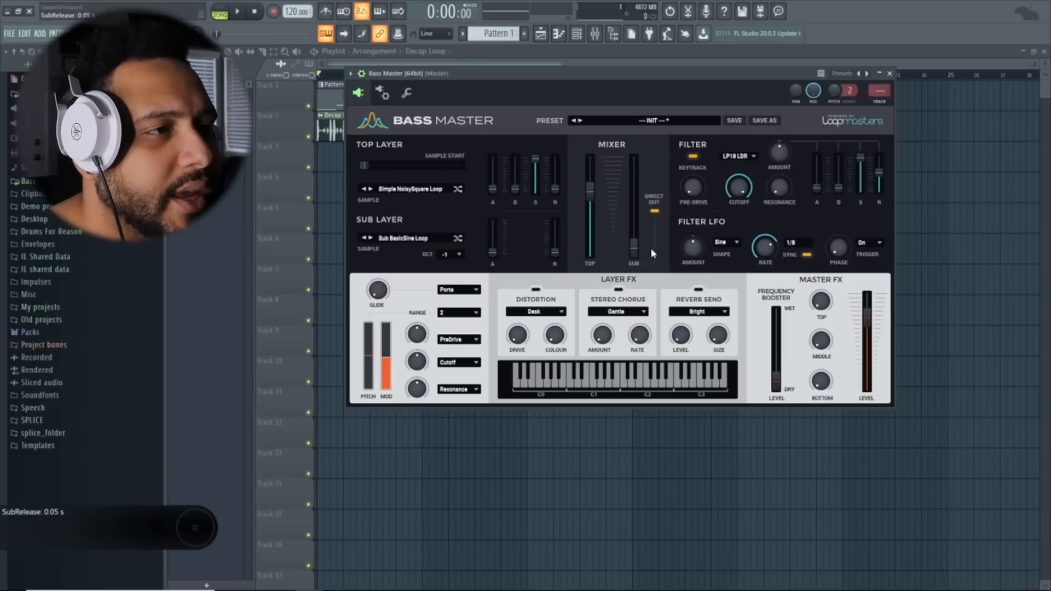
Balance the two layers in the mixer by raising the sub level and keeping the top level slightly below it
left_click_drag(635, 247, 642, 199)
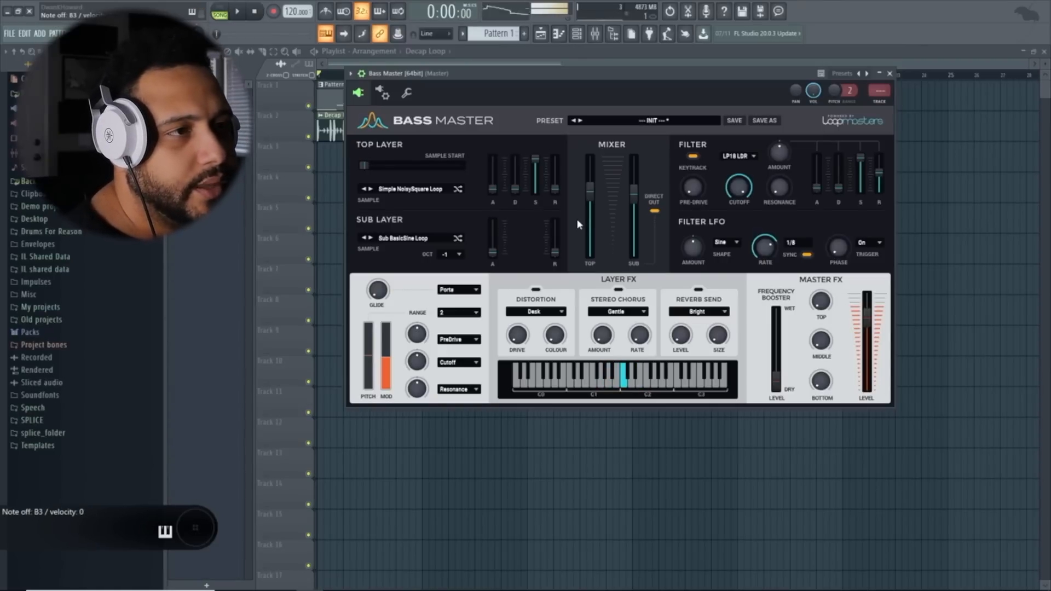
left_click_drag(589, 188, 593, 209)
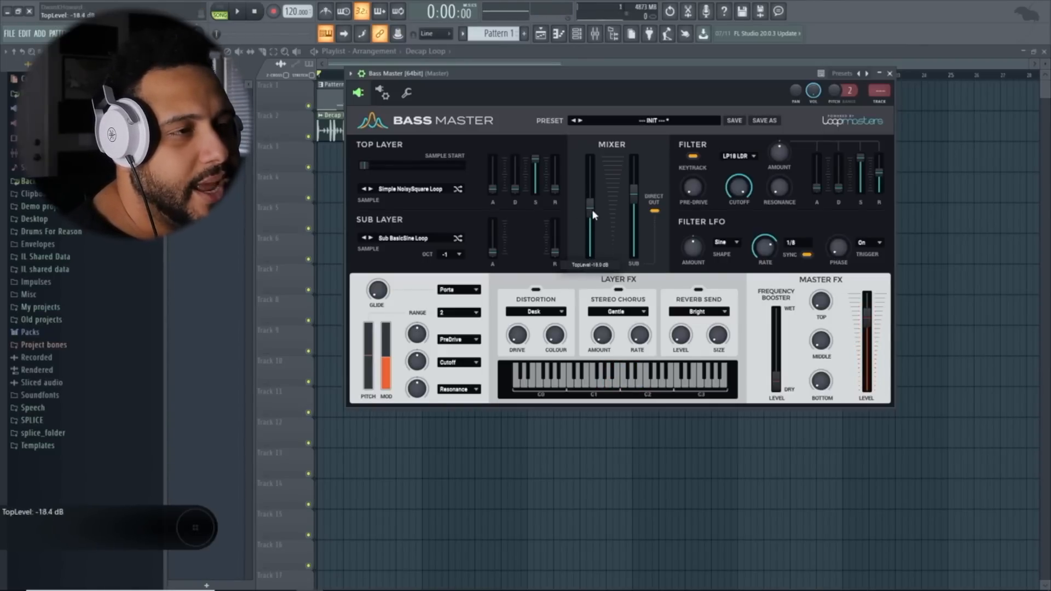
left_click_drag(593, 211, 644, 181)
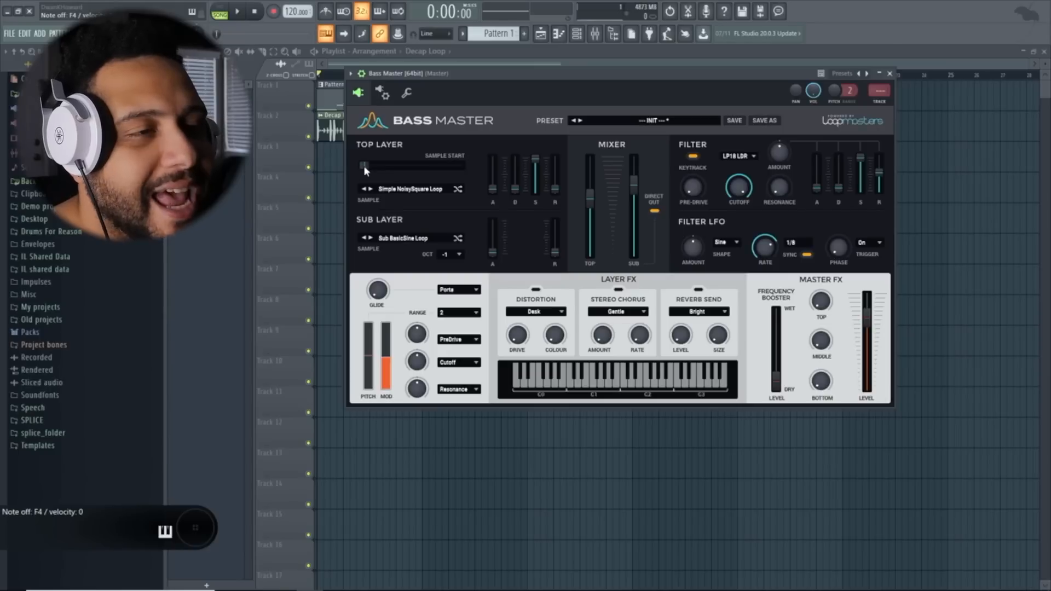
Try several sample start positions for the top layer and set the sample start to its maximum
left_click_drag(363, 166, 381, 168)
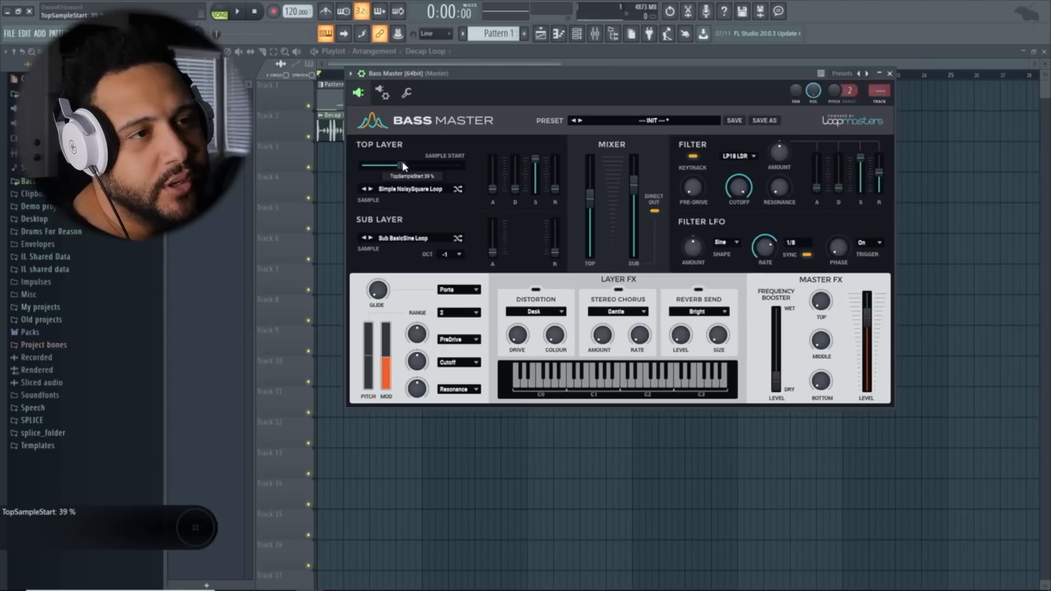
left_click_drag(431, 163, 375, 151)
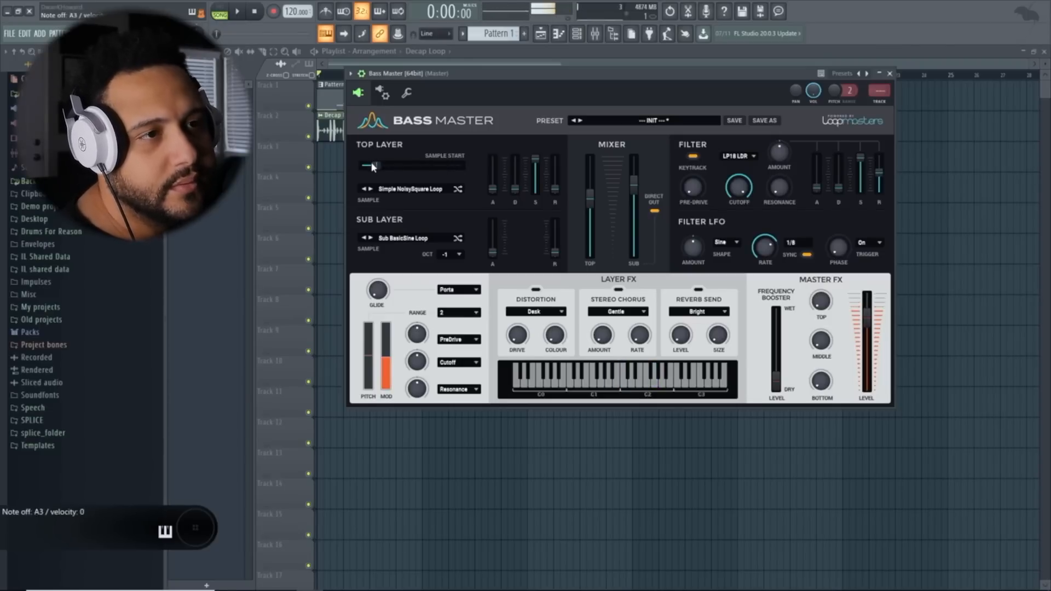
left_click(372, 165)
left_click_drag(371, 165, 411, 149)
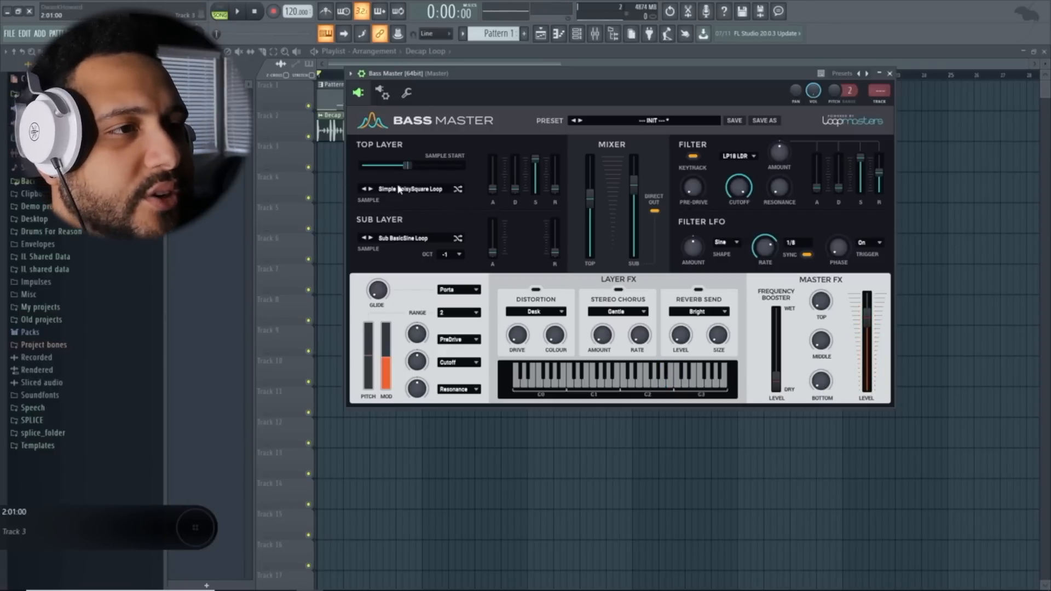
left_click_drag(408, 165, 560, 161)
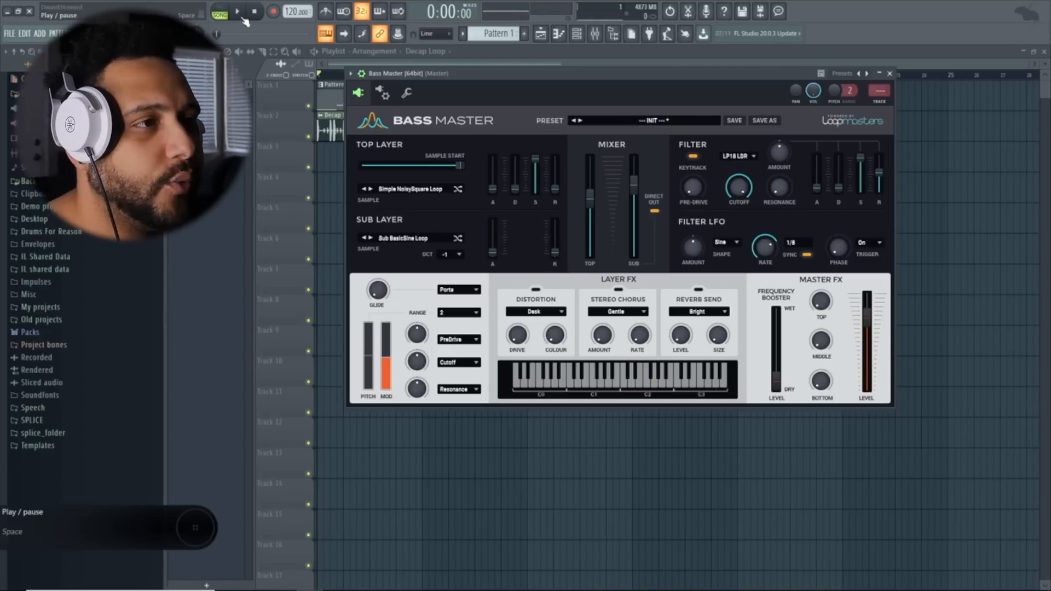
Play the arrangement briefly while viewing the filter types, stop playback, and set the filter type to LP6
key("space")
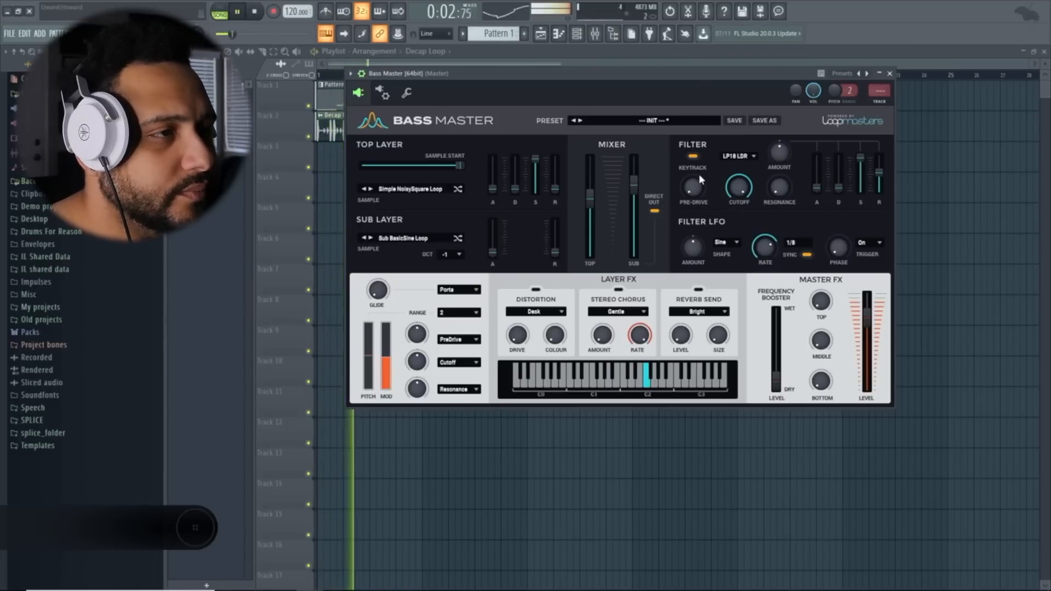
left_click(736, 156)
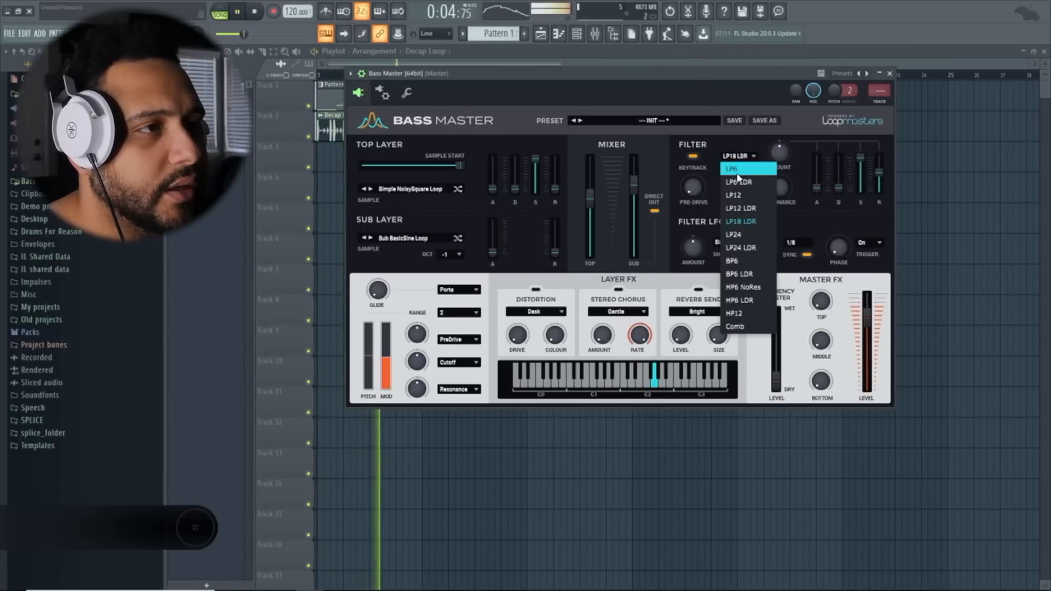
left_click(255, 12)
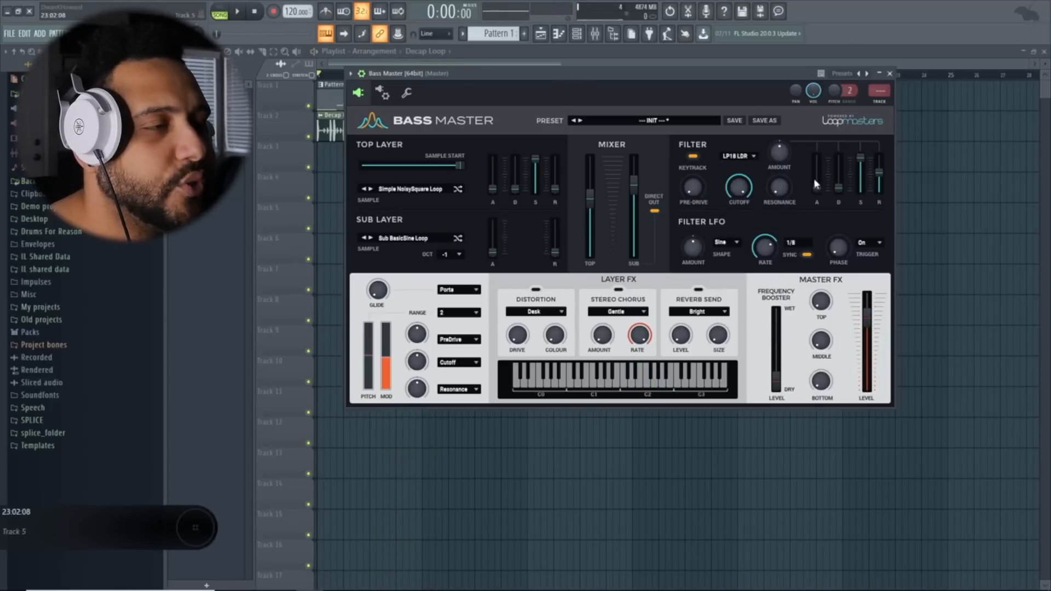
left_click(751, 157)
left_click(748, 174)
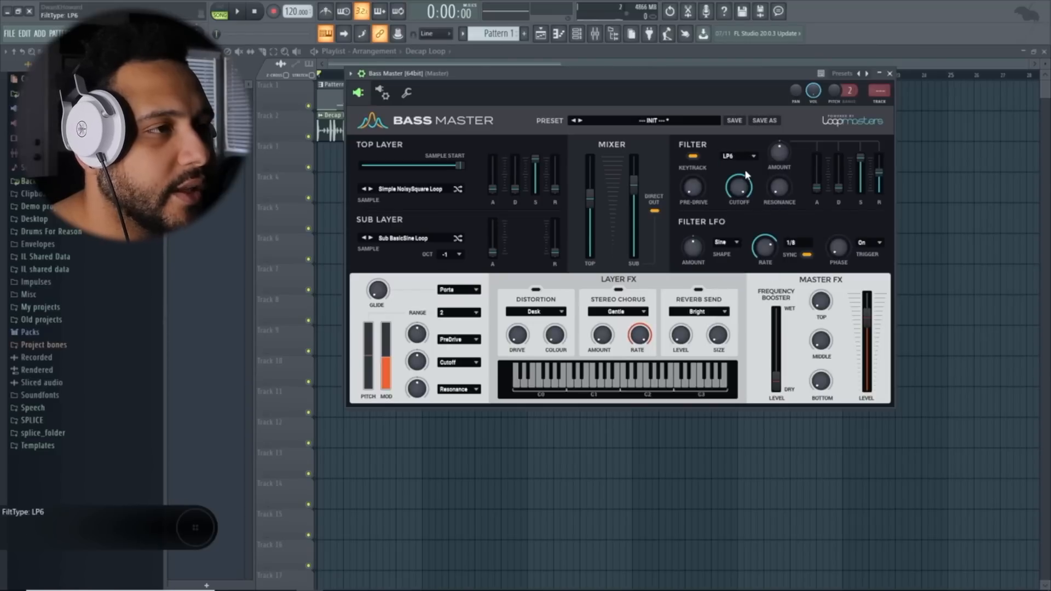
Restart playback and compare the filter types LP12, BP6 LDR and HP6 LDR, finishing on Comb
key("space")
left_click(739, 157)
left_click(743, 197)
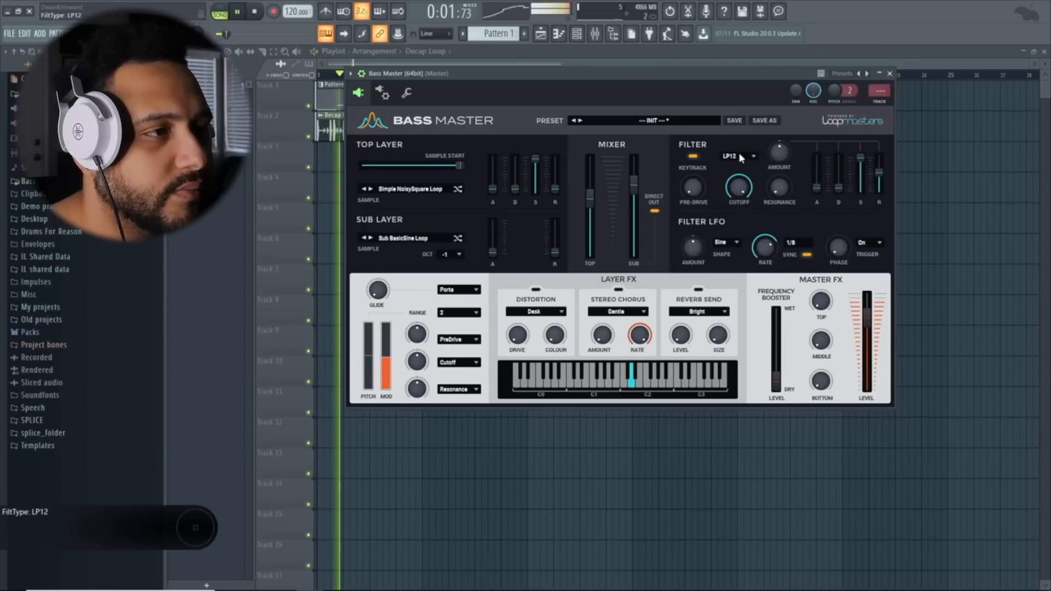
left_click(739, 156)
left_click(743, 274)
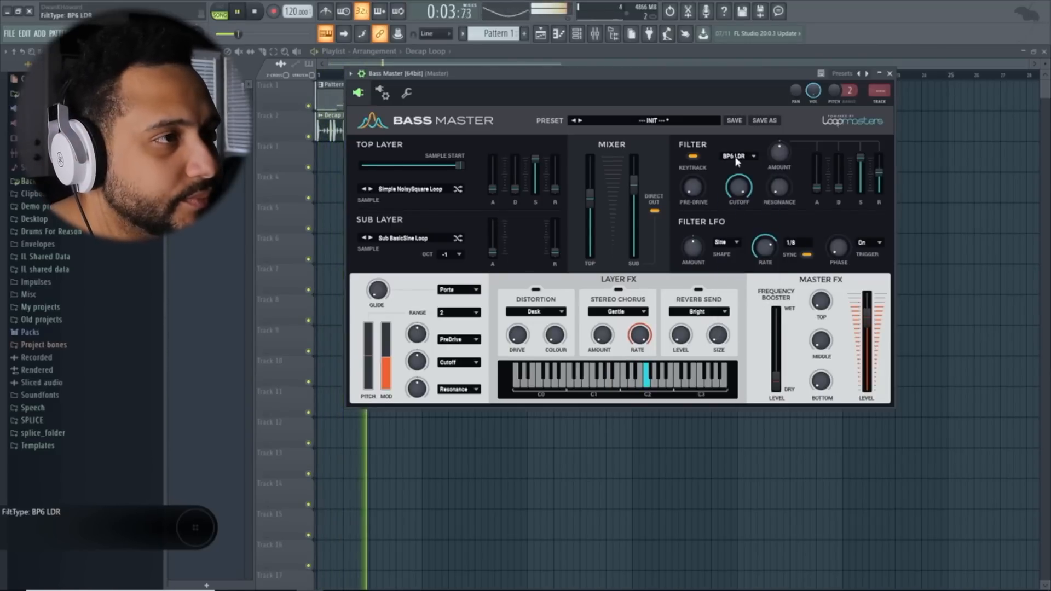
left_click(739, 156)
left_click(743, 300)
left_click(739, 157)
left_click(744, 324)
left_click(732, 157)
left_click(732, 157)
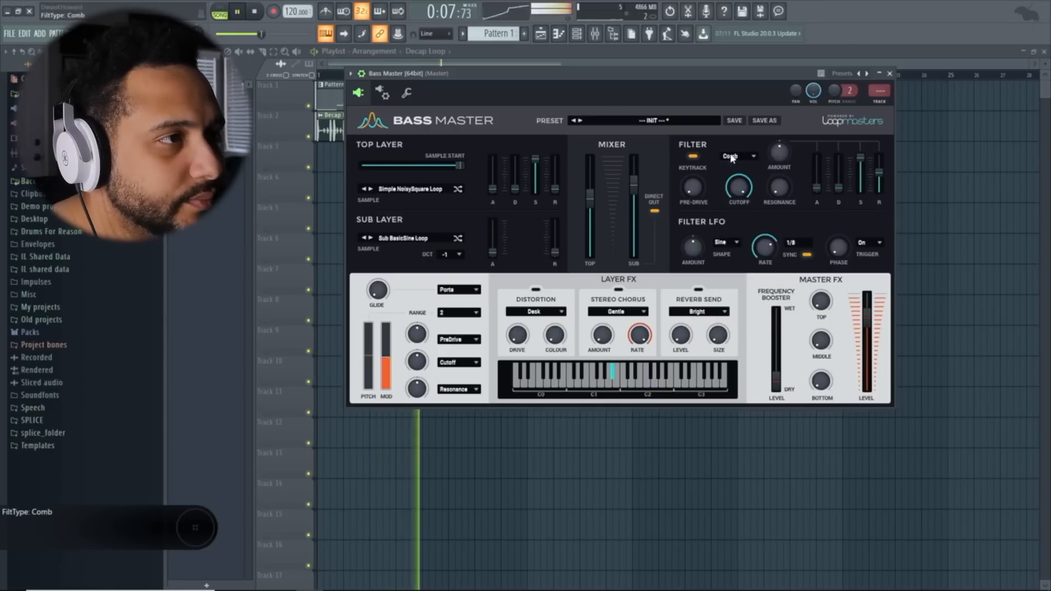
Set the filter type to LP18 LDR, raise the filter envelope amount, and set the resonance to 73 %
left_click(733, 157)
left_click(739, 223)
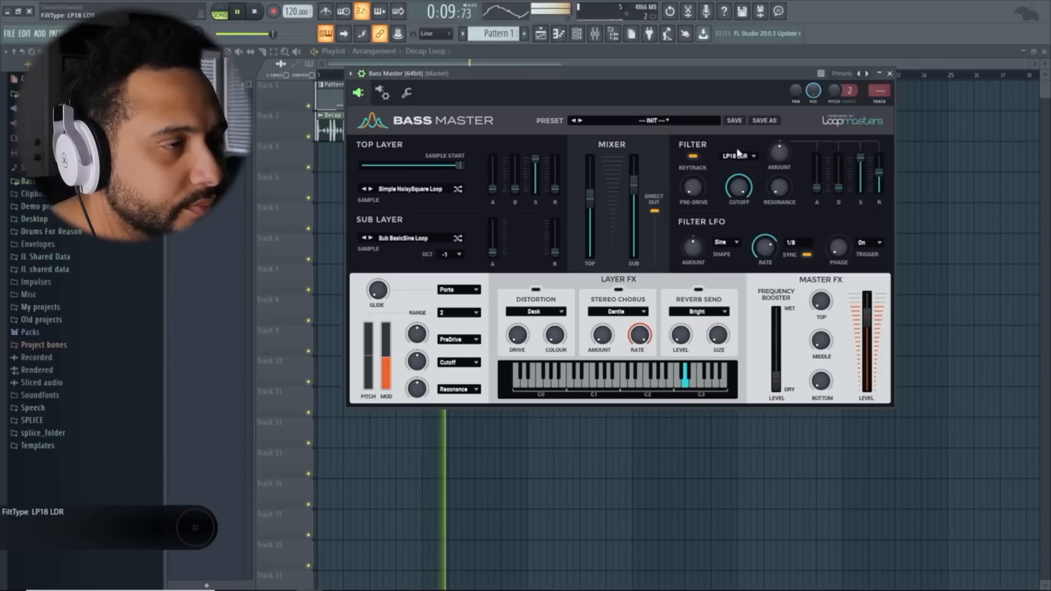
left_click_drag(775, 153, 771, 121)
left_click_drag(778, 195, 751, 72)
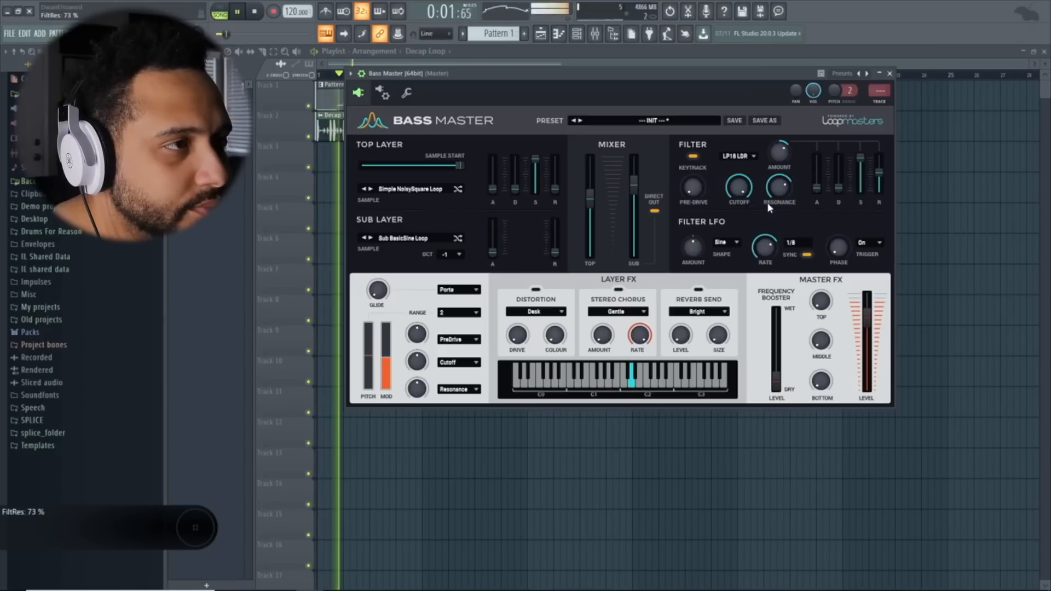
Sweep the filter cutoff down and back up to 5.36 kHz, and raise the filter pre-drive
left_click_drag(739, 190, 746, 266)
left_click_drag(739, 188, 732, 145)
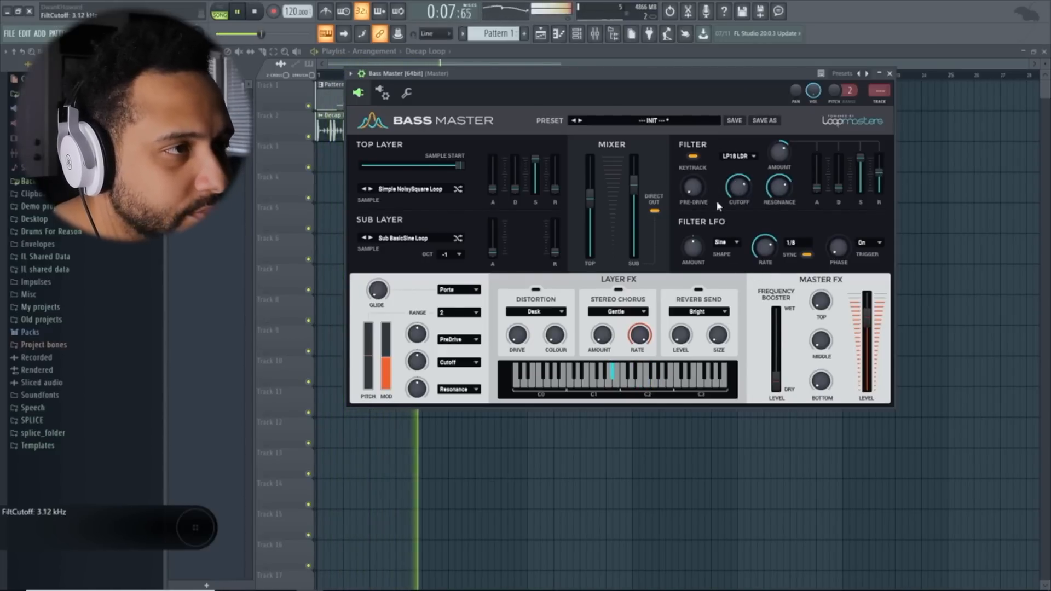
left_click_drag(702, 207, 698, 131)
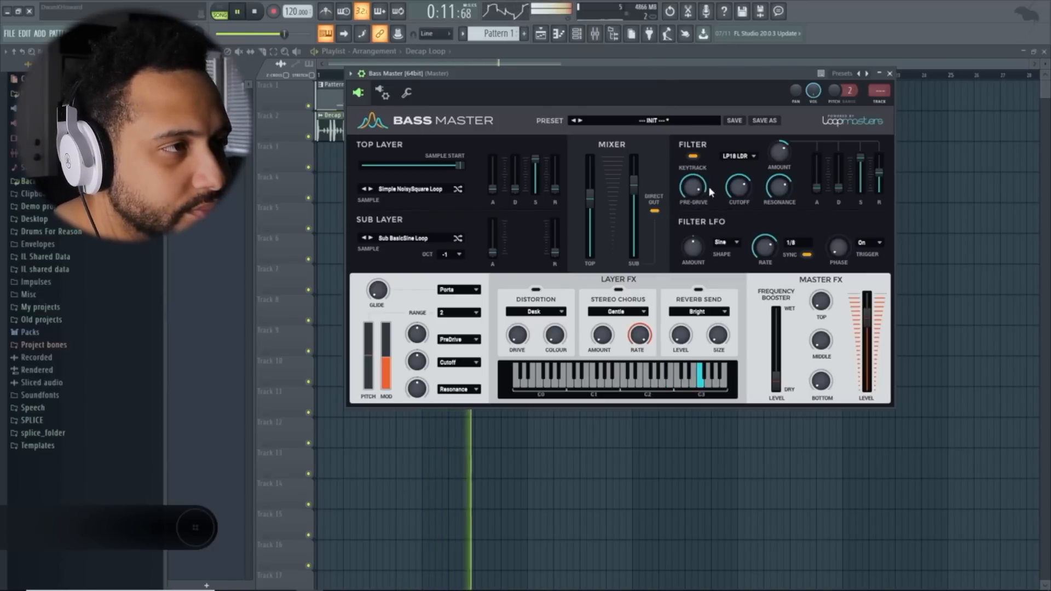
left_click_drag(691, 189, 727, 159)
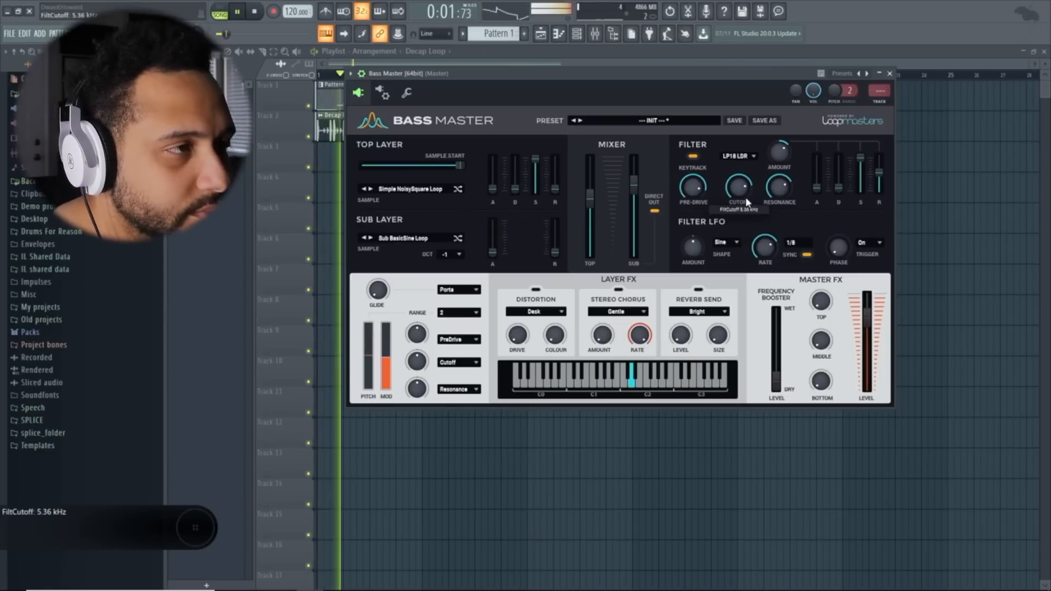
Set the filter envelope release to 4.00 s, raise its decay to the same level, and restart playback
left_click_drag(817, 187, 878, 131)
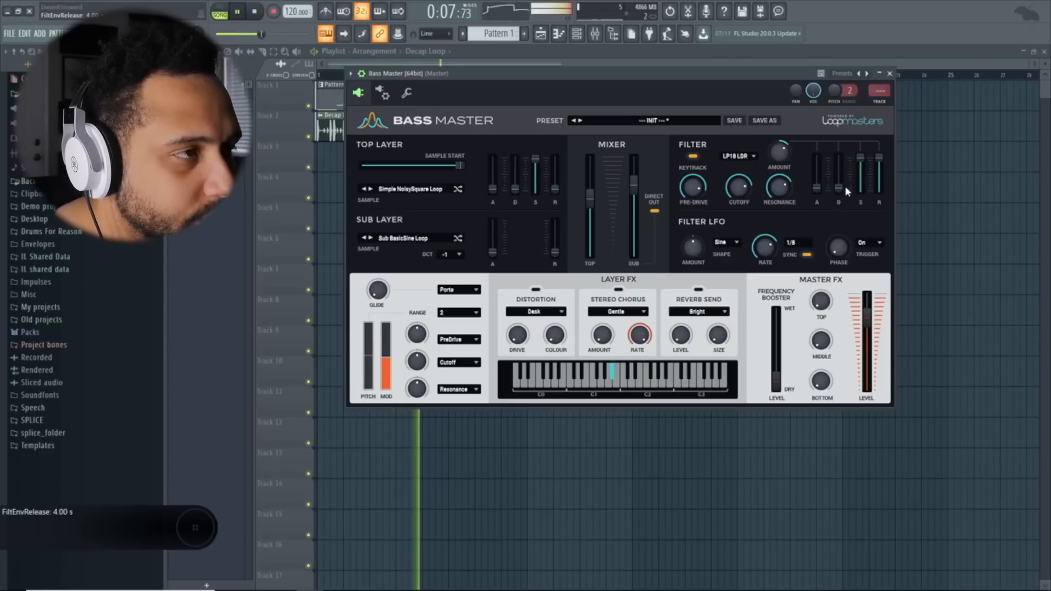
left_click_drag(841, 190, 840, 162)
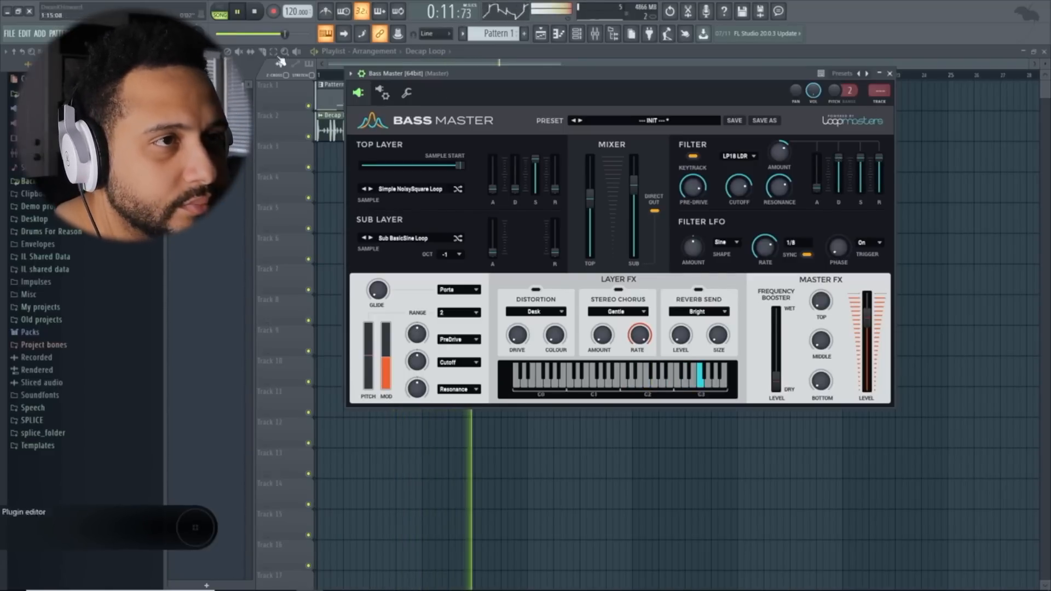
key("space")
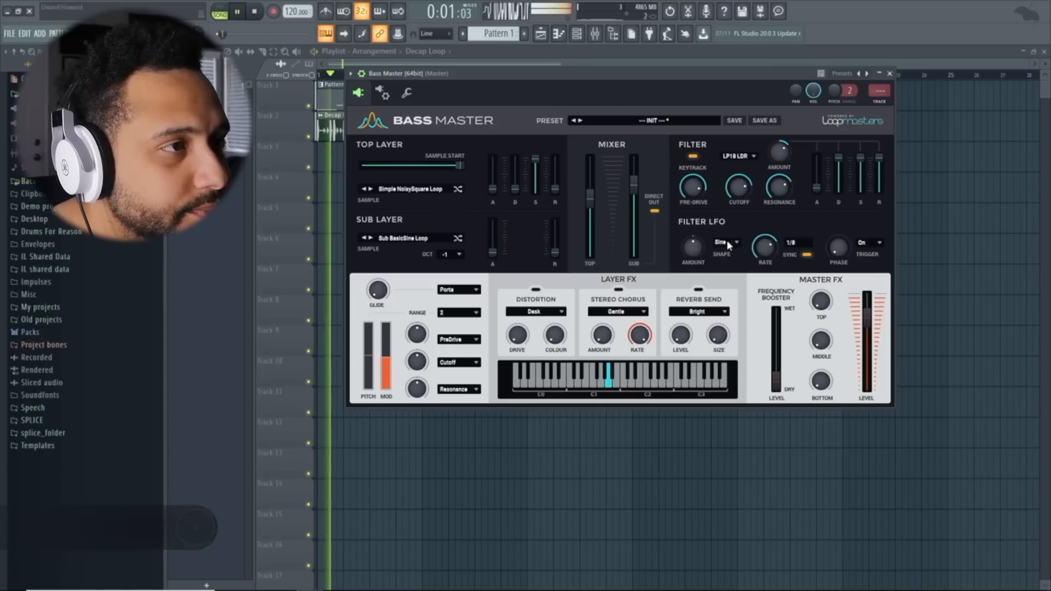
Raise the filter LFO amount to 91 % and compare the Triangle and Random LFO shapes, finishing on Saw
left_click_drag(694, 250, 686, 196)
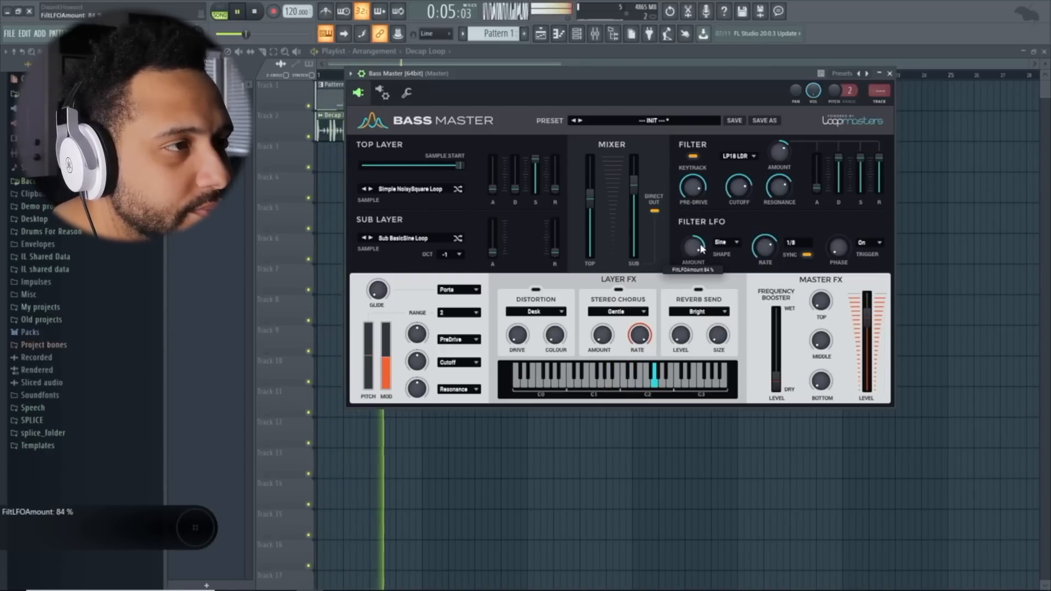
left_click(723, 242)
left_click(730, 268)
left_click(724, 242)
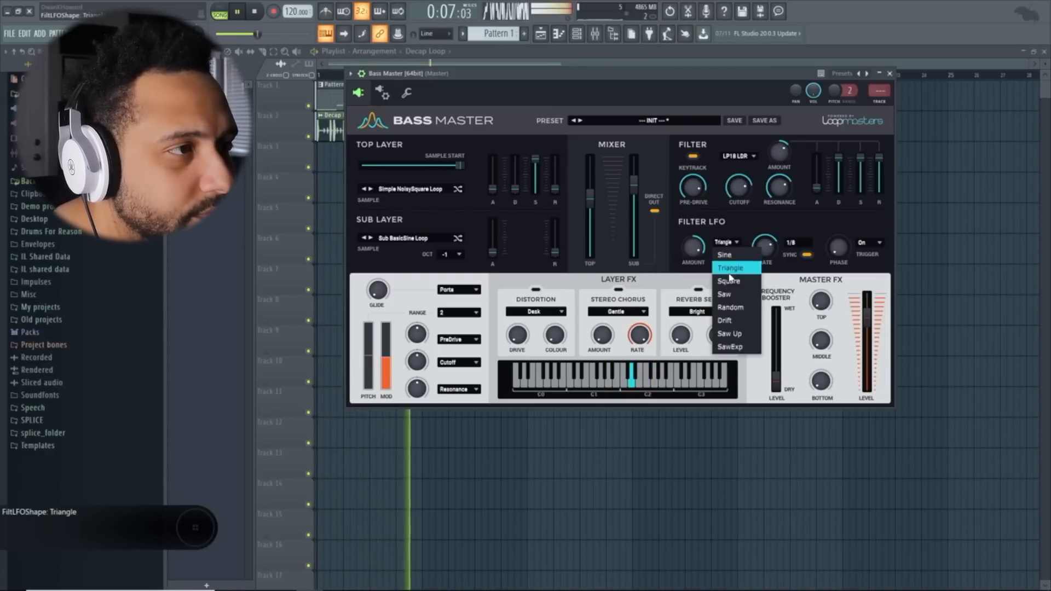
left_click(731, 307)
left_click(728, 245)
left_click(731, 294)
left_click(717, 245)
left_click(730, 294)
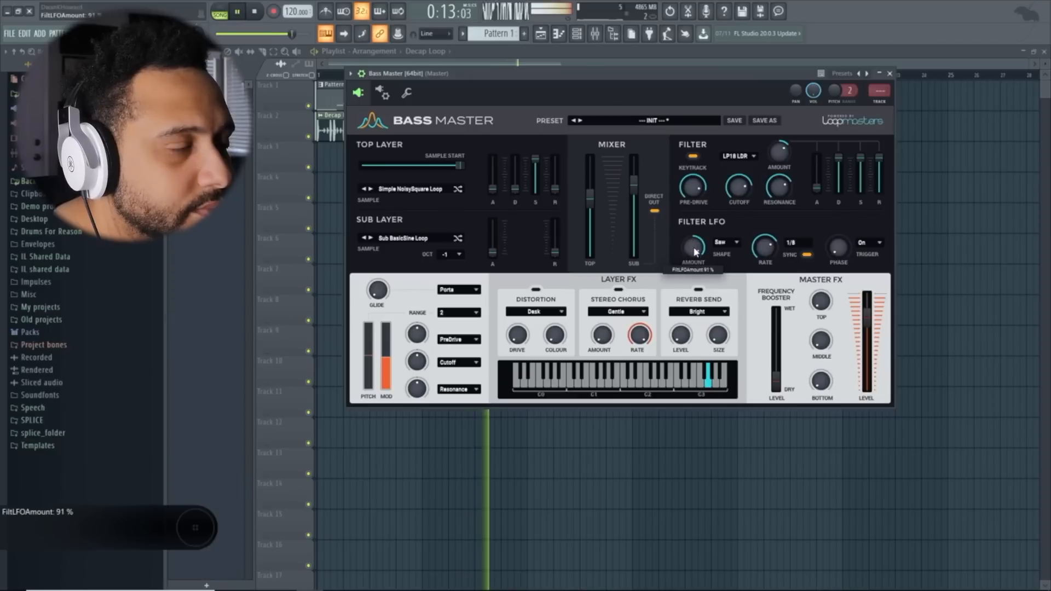
Slow the synced filter LFO rate to 1/2 D and on to 1 D, return the LFO amount to zero, and stop playback
mouse_move(766, 248)
left_mouse_down()
mouse_move(764, 279)
mouse_move(763, 247)
left_mouse_up()
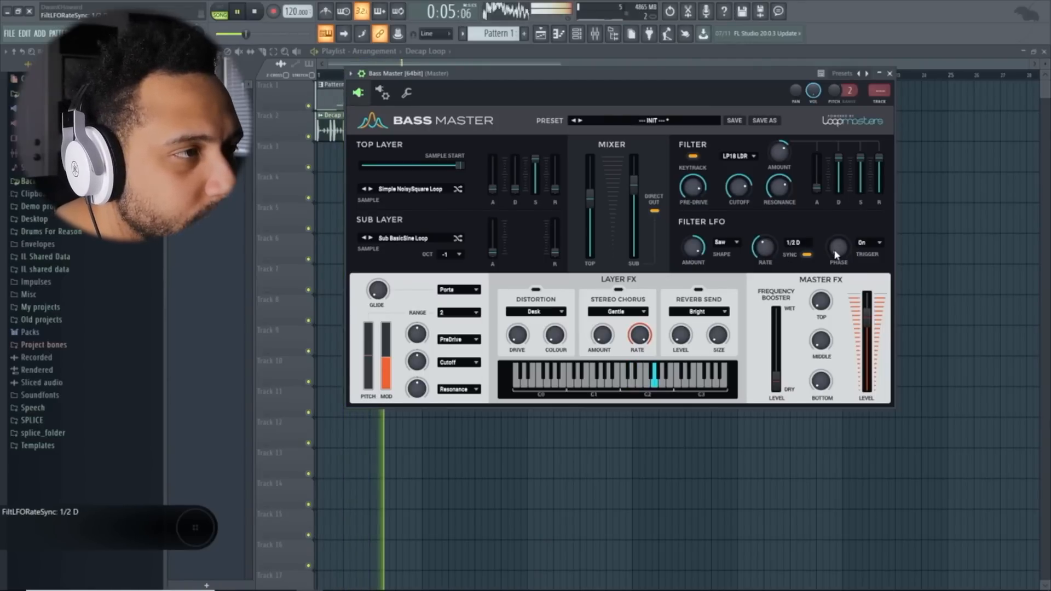
left_click_drag(837, 254, 838, 262)
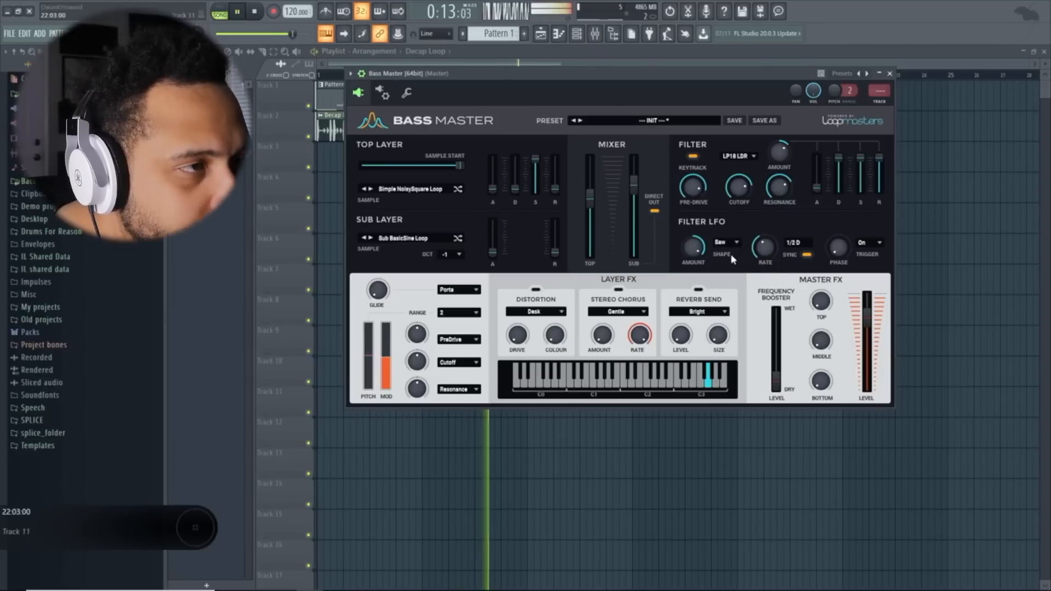
left_click_drag(768, 255, 770, 266)
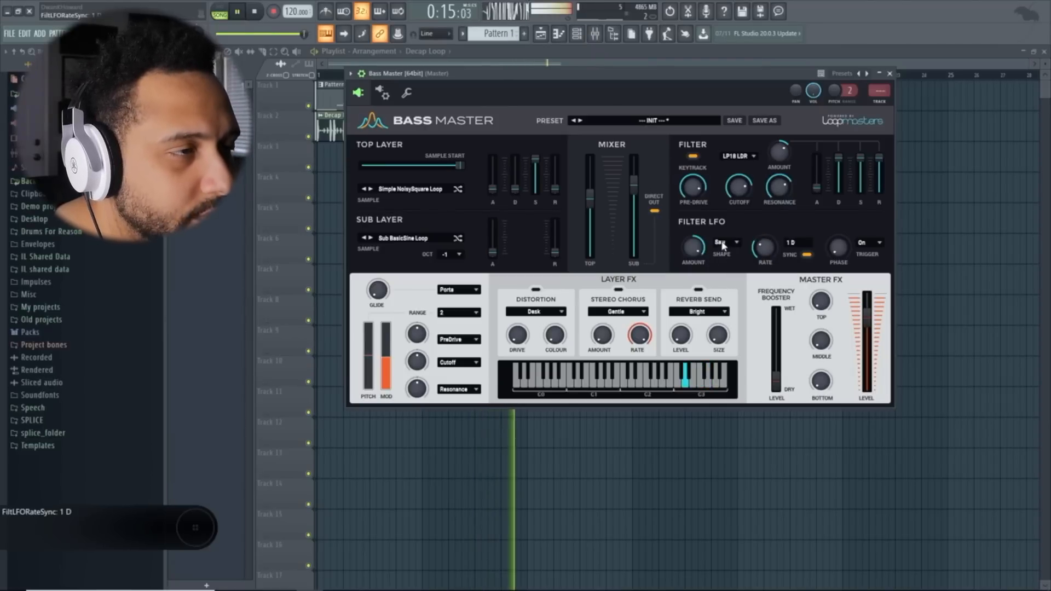
left_click_drag(694, 246, 717, 306)
key("space")
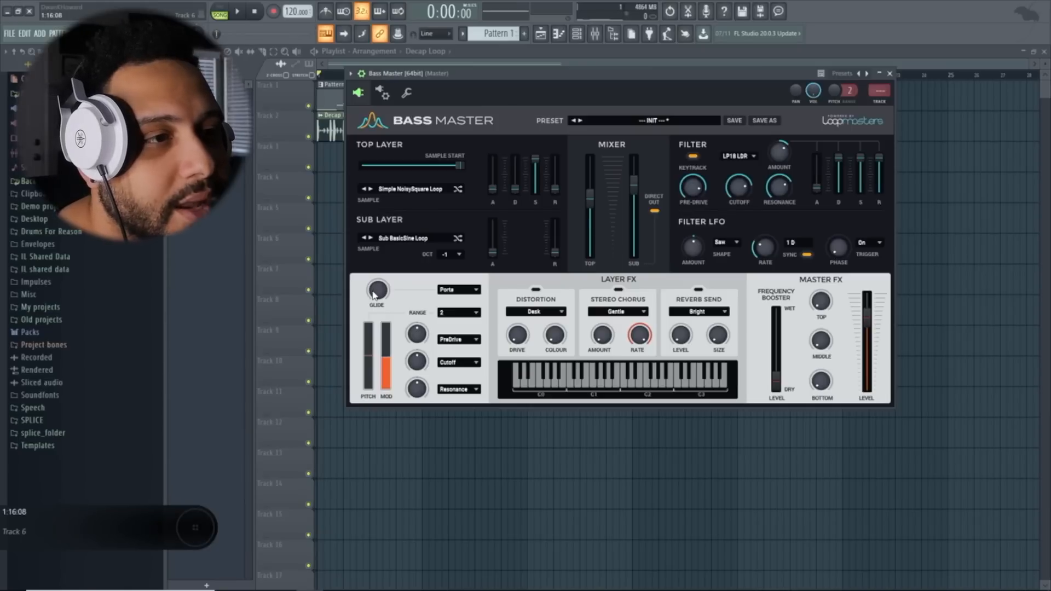
Audition glide times of 4.25 s and 535 ms during playback, return the glide to its minimum, and stop playback
key("space")
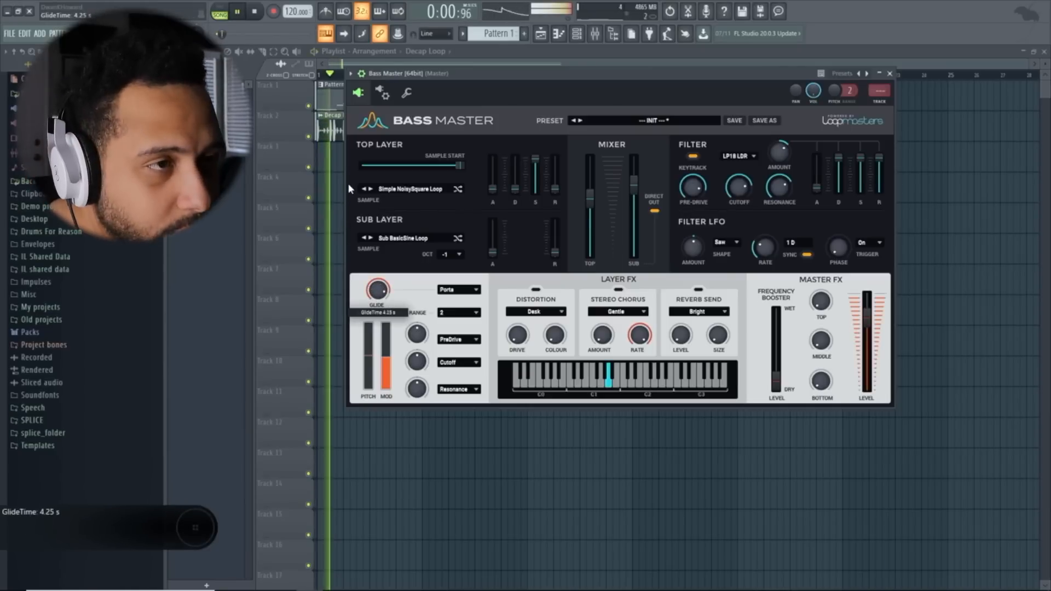
left_click_drag(379, 290, 390, 321)
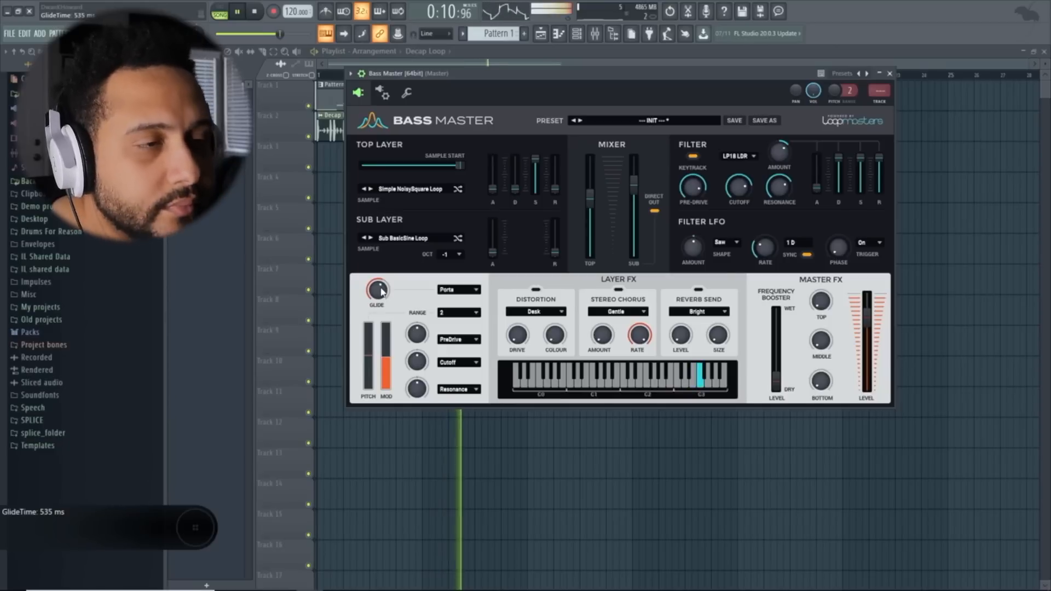
left_click_drag(382, 292, 369, 444)
key("space")
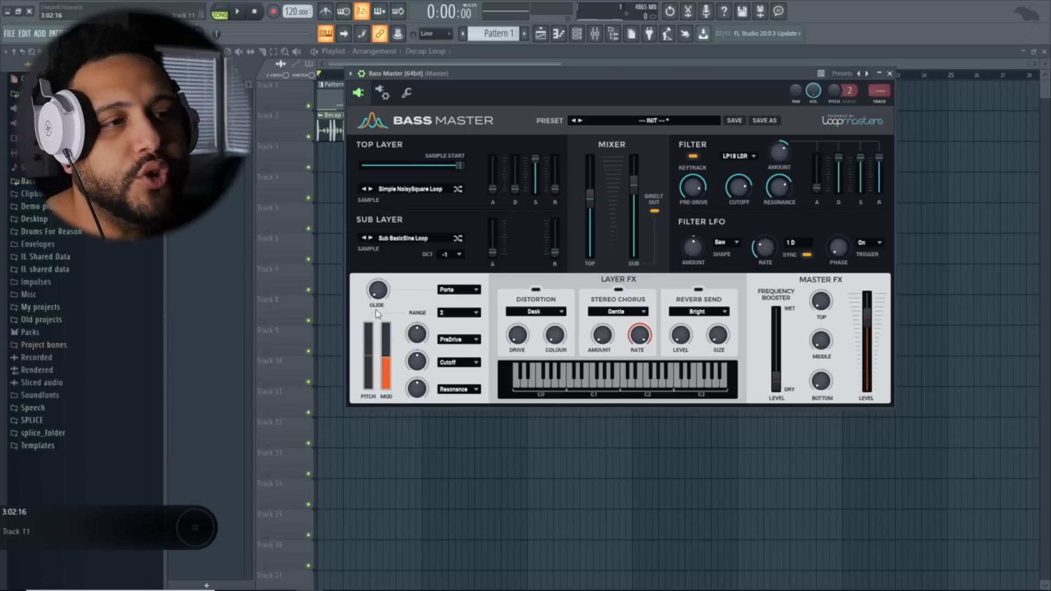
left_click(472, 314)
left_click(476, 312)
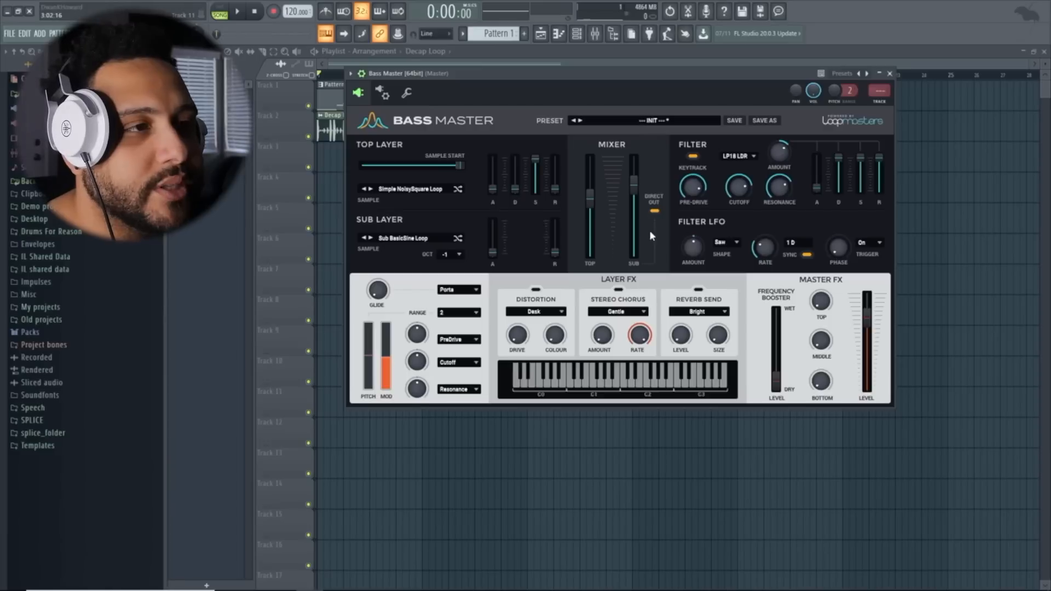
Start playback, turn on the distortion, and compare the types Drive, Fuzz, Crush and Dual, finishing on Drive
key("space")
left_click(535, 294)
left_click(535, 311)
left_click(520, 337)
left_click(544, 311)
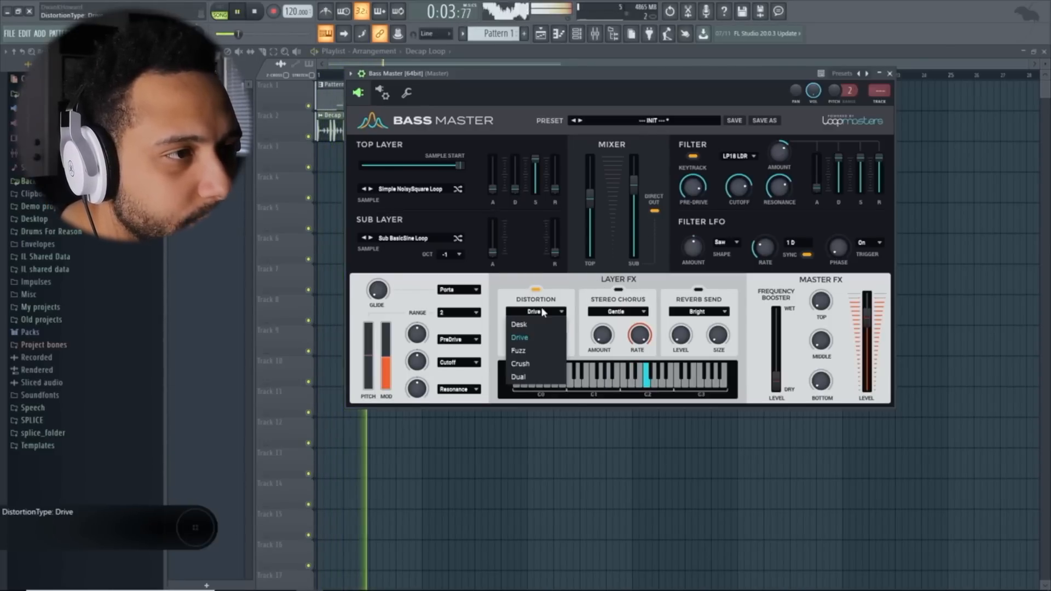
left_click(535, 349)
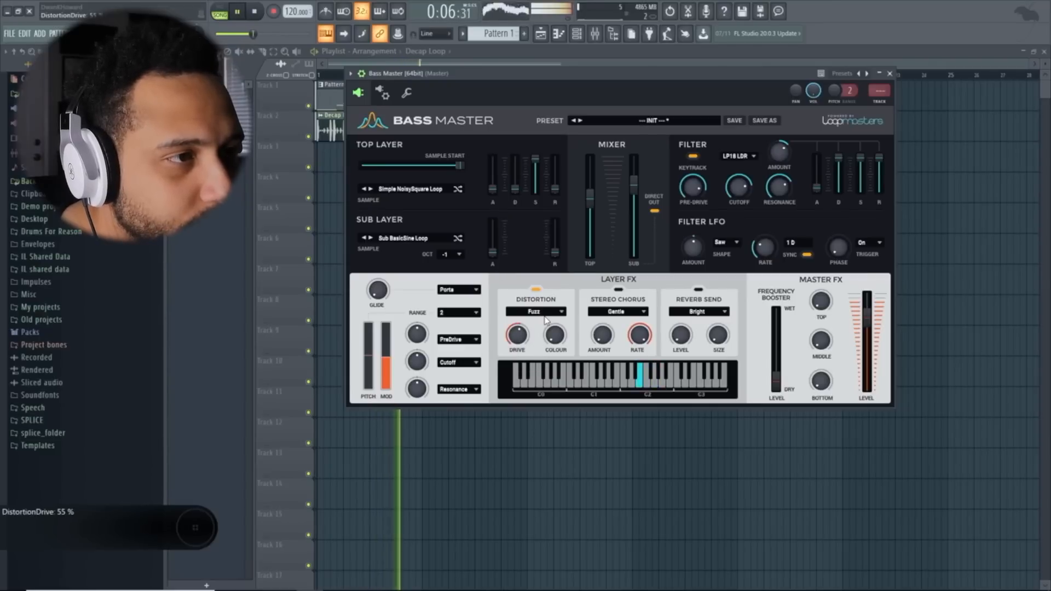
left_click(535, 311)
left_click(529, 361)
left_click(543, 312)
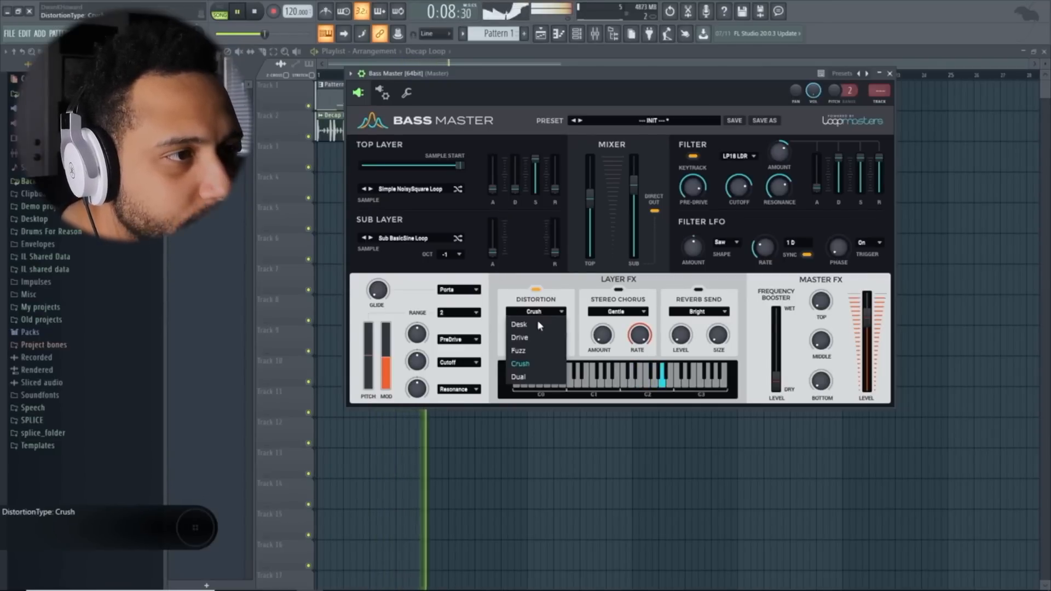
left_click(539, 377)
left_click(537, 311)
left_click(541, 338)
Set the distortion drive to 37 % and the distortion colour to 79 %
left_click_drag(521, 337, 521, 282)
left_click_drag(553, 335, 523, 251)
left_click_drag(519, 338, 548, 415)
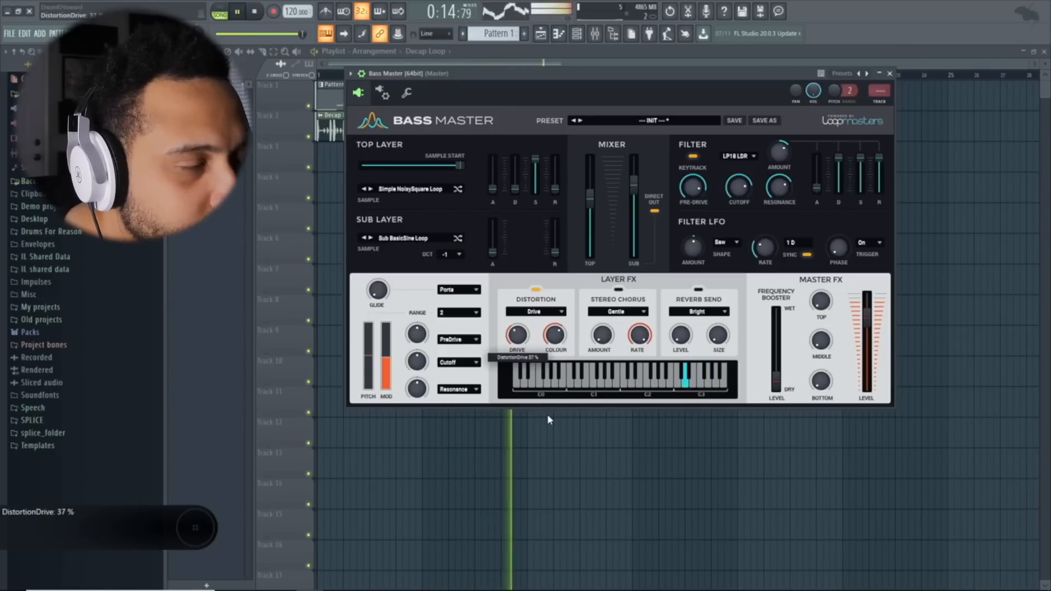
Compare the Fuzz and Desk distortion types with the adjusted drive and colour, and return to Drive
left_click(544, 311)
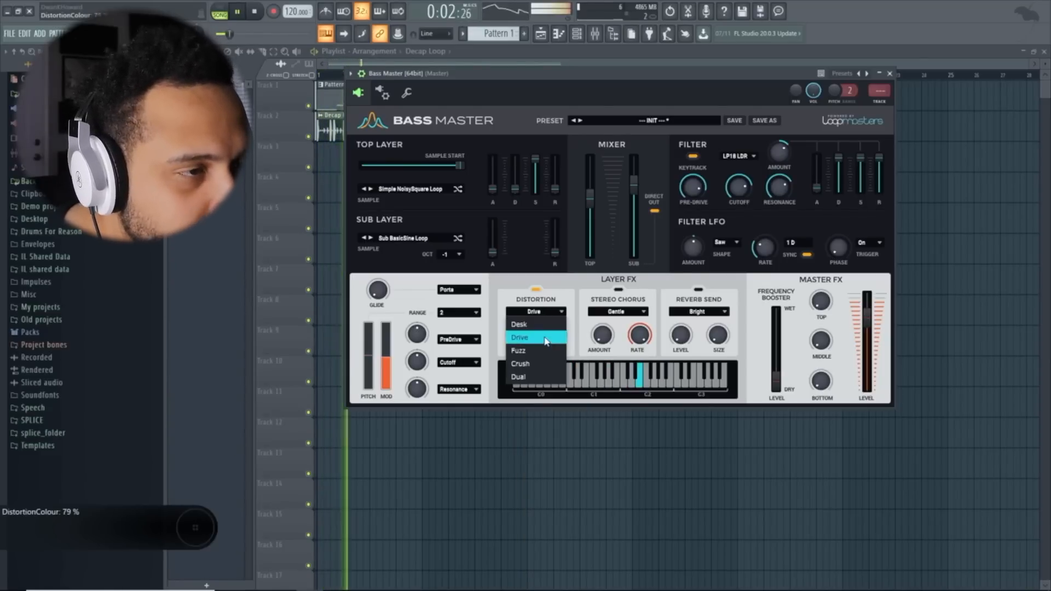
left_click(545, 351)
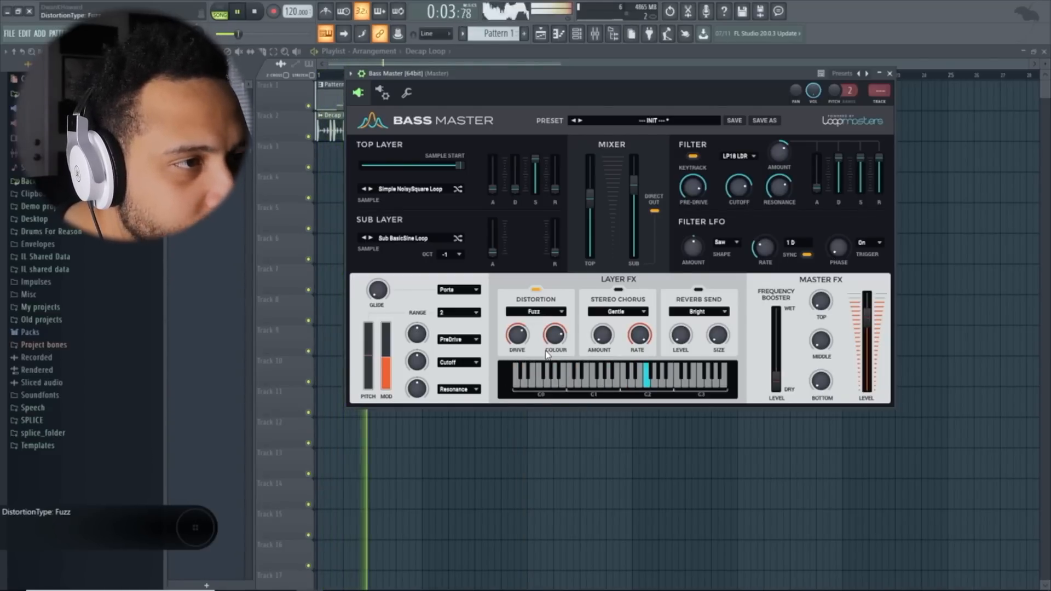
left_click(542, 312)
left_click(547, 325)
left_click(542, 312)
left_click(534, 337)
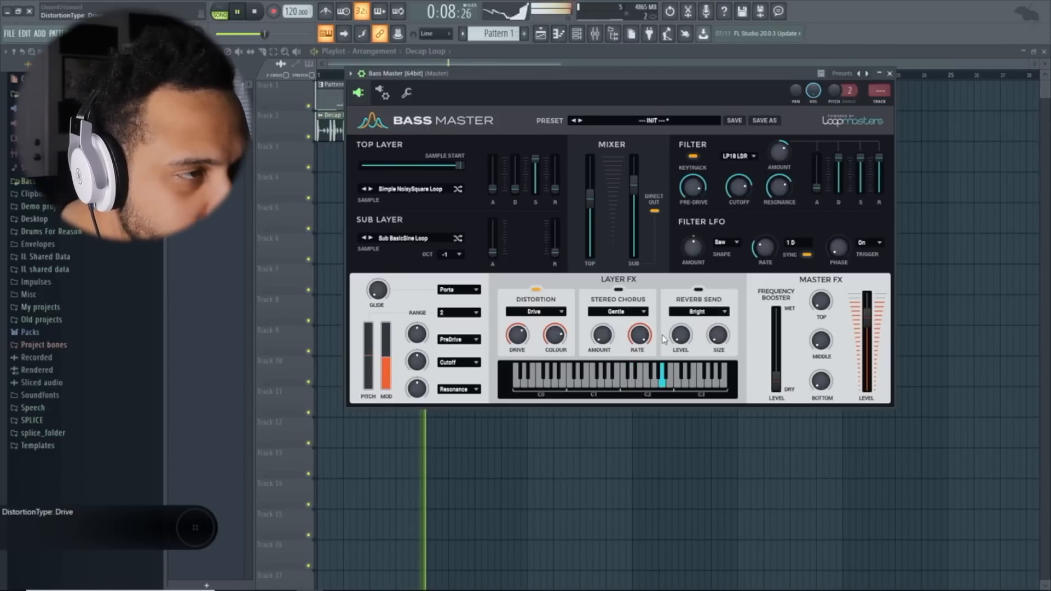
Turn on the stereo chorus, try the Detune and Widen types, and raise the chorus amount
left_click(635, 314)
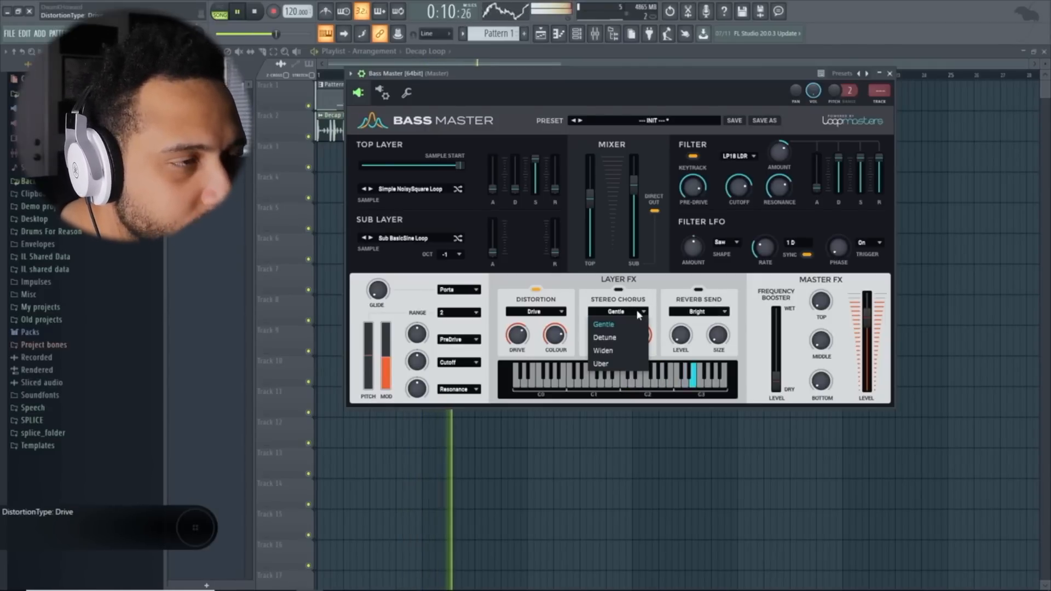
left_click(637, 338)
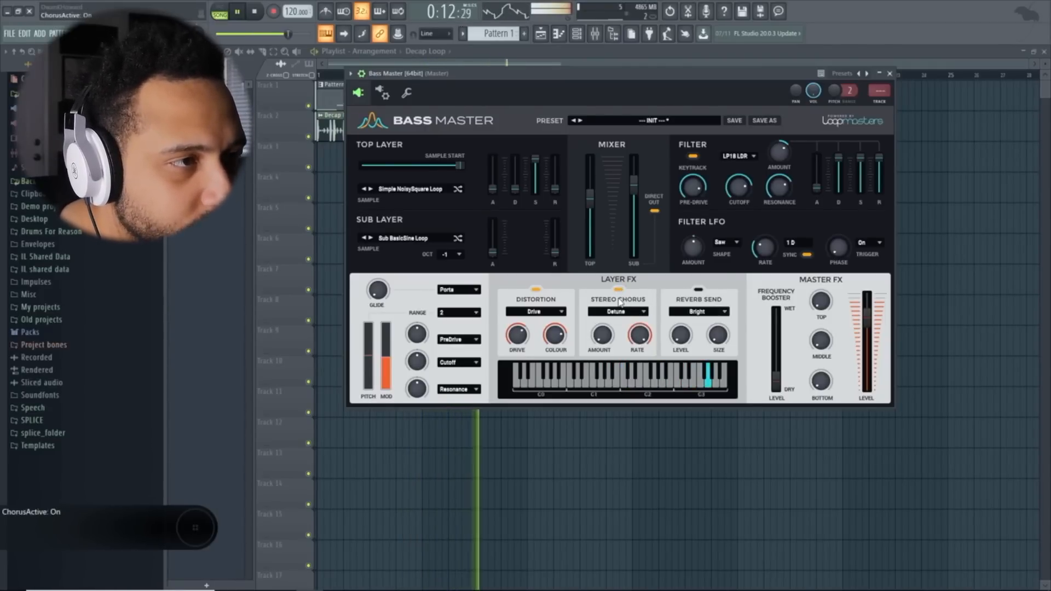
left_click(628, 312)
left_click(630, 349)
left_click_drag(601, 336, 604, 304)
Compare the Gentle and Uber chorus types, settle on Detune, and lower the chorus rate to 0.34 Hz
left_click(617, 312)
left_click(618, 324)
left_click(617, 312)
left_click(602, 363)
left_click(617, 312)
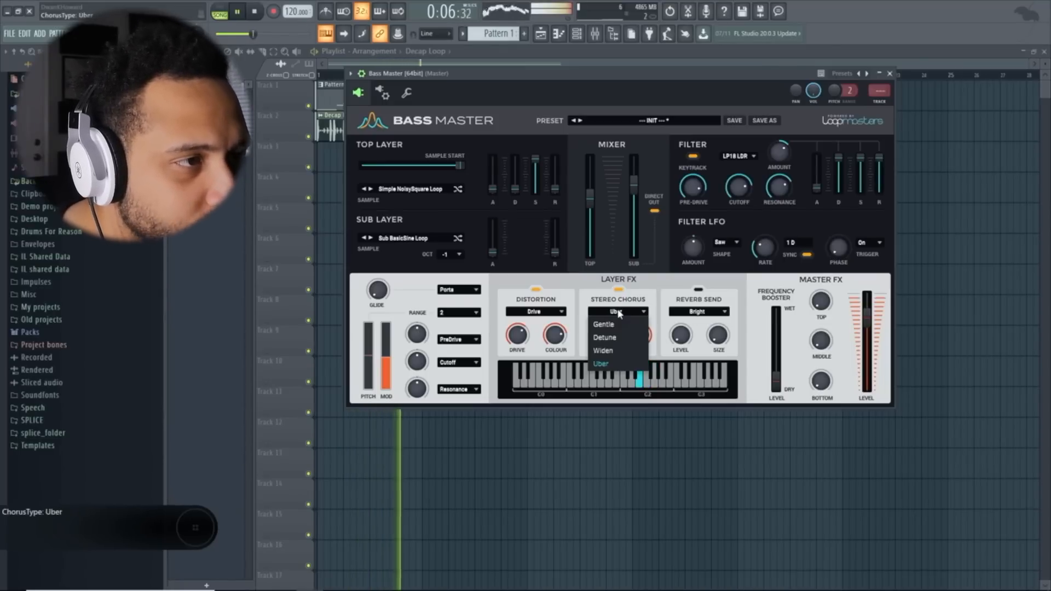
left_click(607, 325)
left_click(621, 312)
left_click(617, 340)
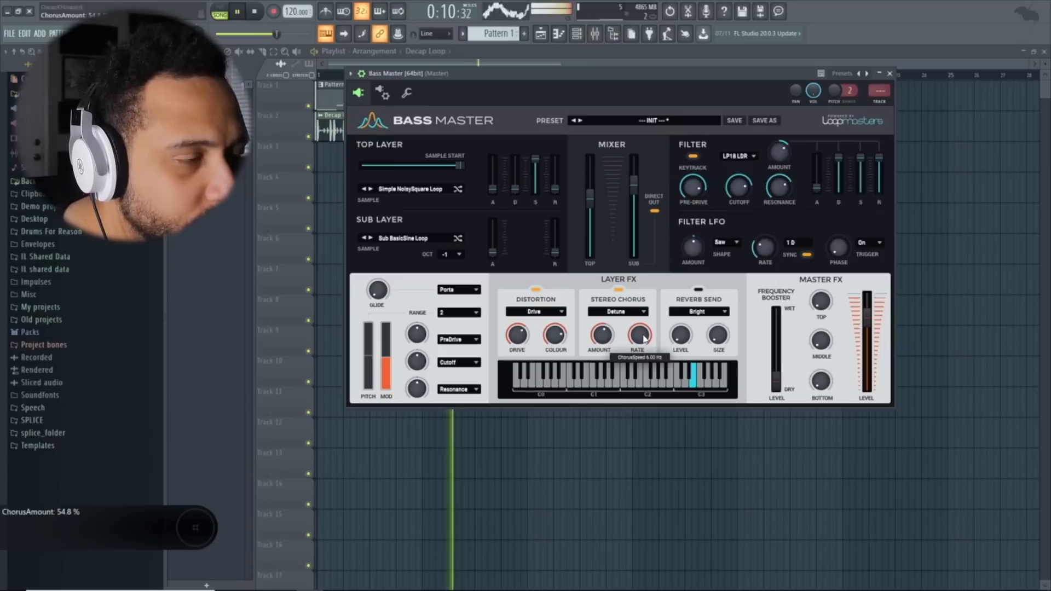
left_click_drag(660, 385, 667, 417)
left_click_drag(639, 332, 638, 344)
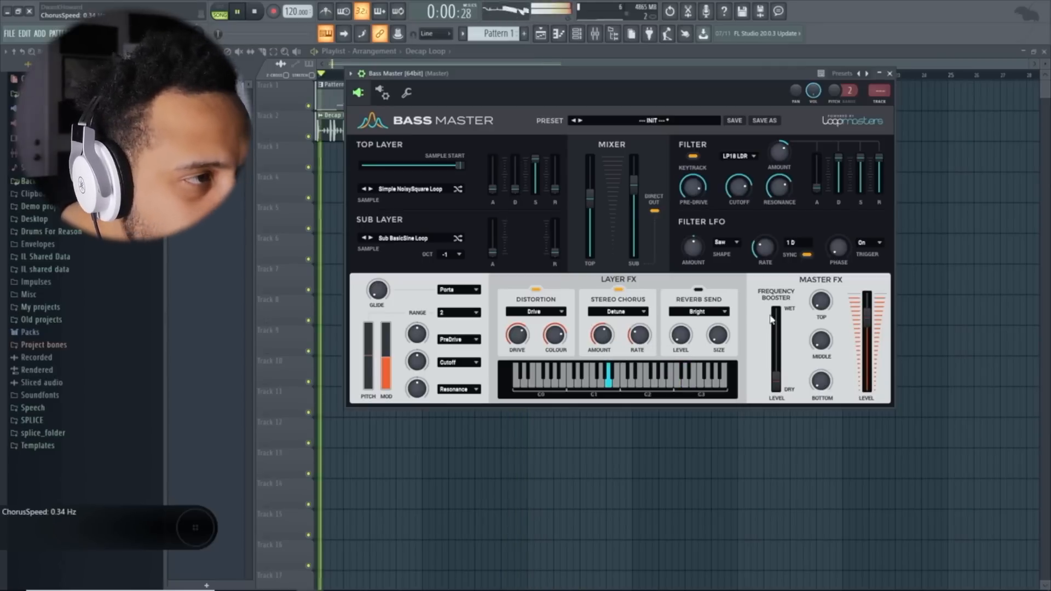
Turn on the reverb send, try the Mid type, and set it to Dark with a raised reverb level
left_click(699, 290)
left_click(698, 311)
left_click(707, 336)
left_click(699, 312)
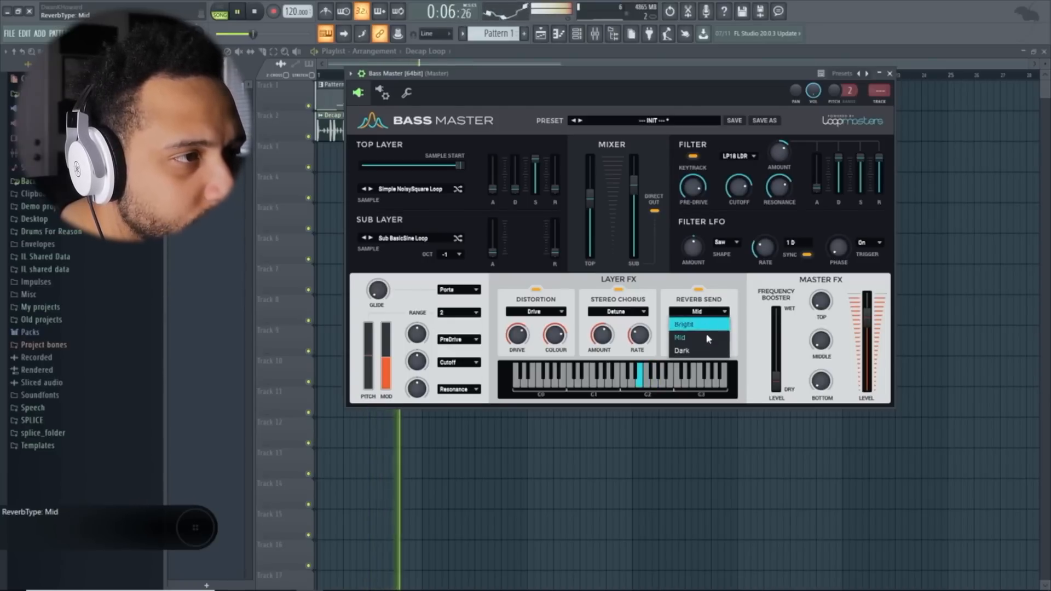
left_click(705, 347)
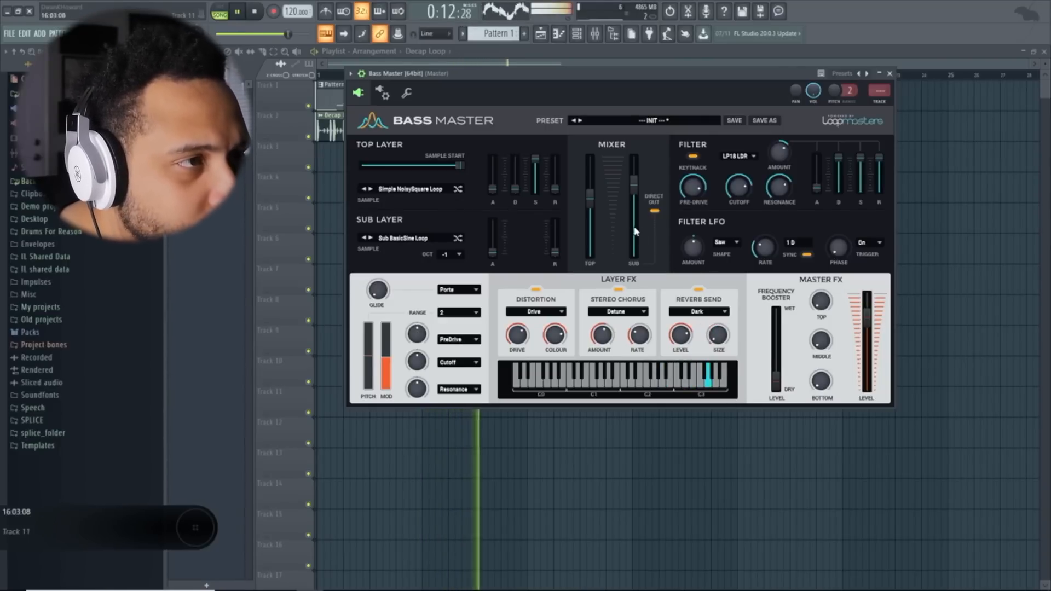
Switch the sub layer's direct output off and back on to compare the sound
left_click(653, 211)
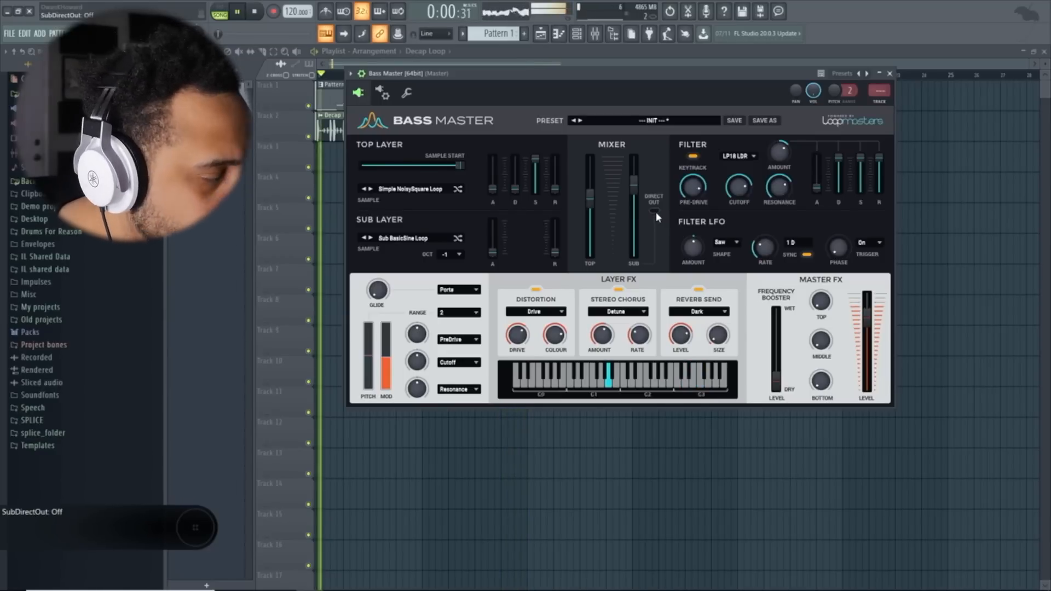
left_click(654, 211)
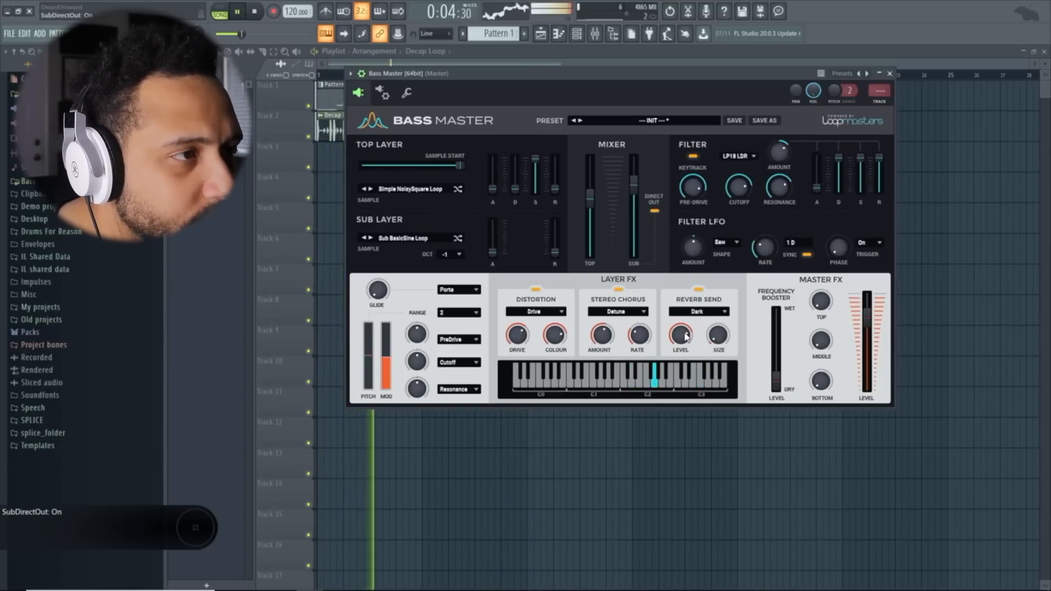
Turn off the reverb send and set the stereo chorus amount to about 74.8% while the loop plays
key("space")
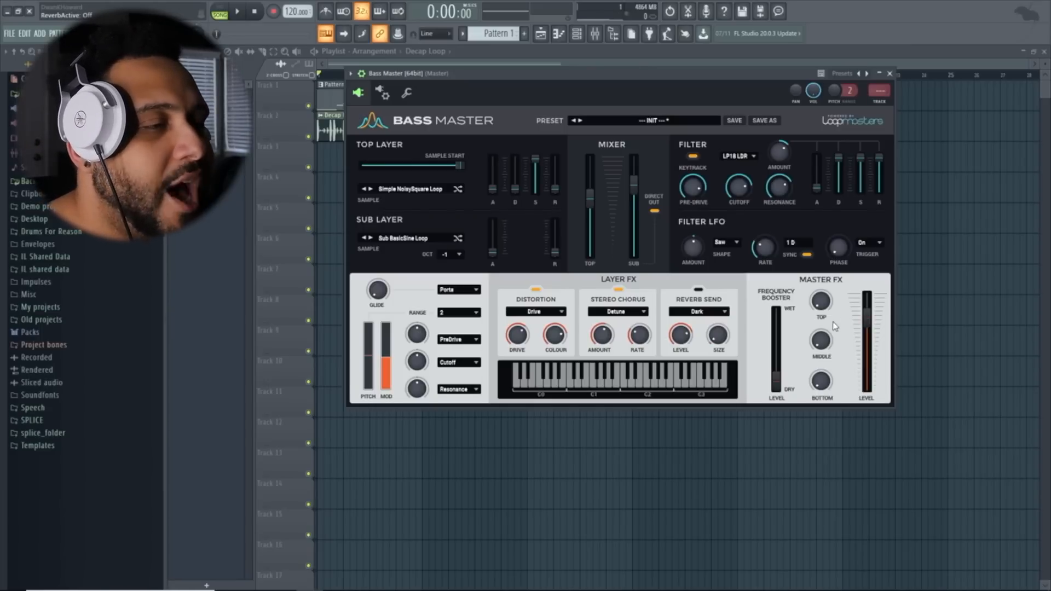
left_click_drag(755, 73, 720, 74)
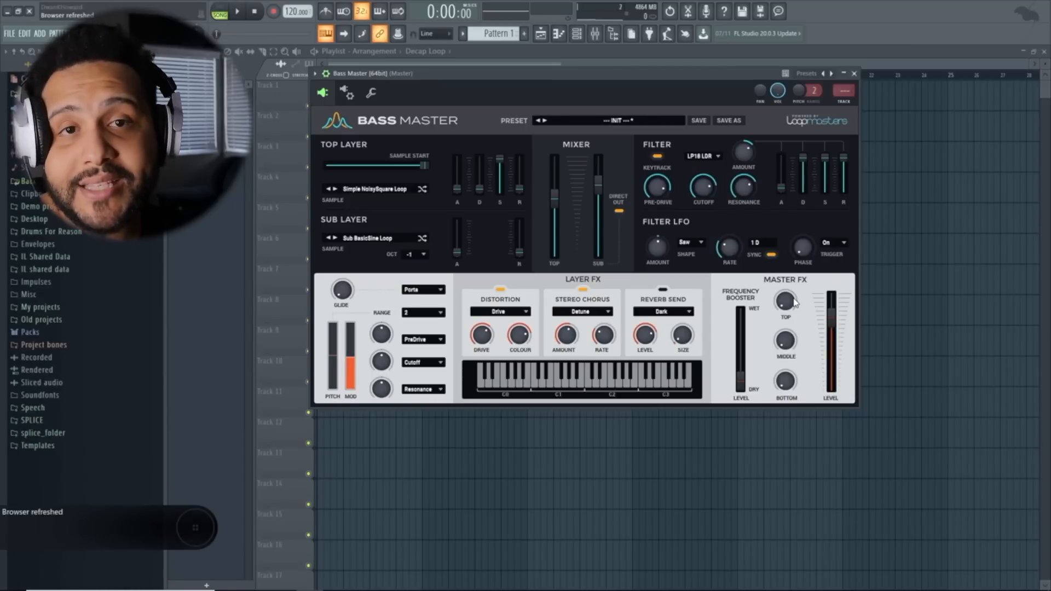
key("space")
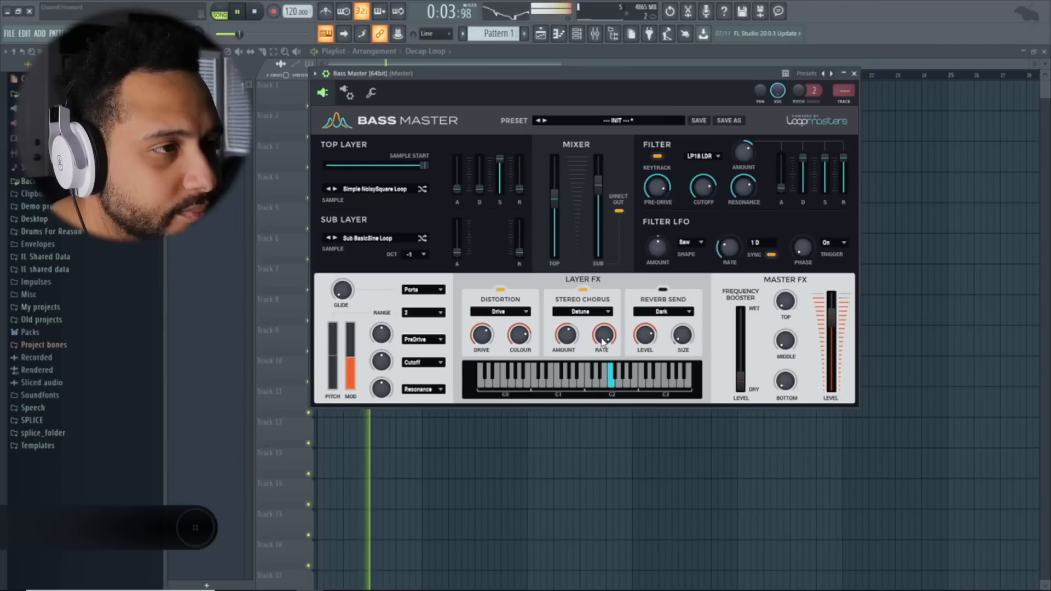
left_click_drag(604, 342, 563, 329)
left_click_drag(564, 337, 564, 343)
left_click(649, 335)
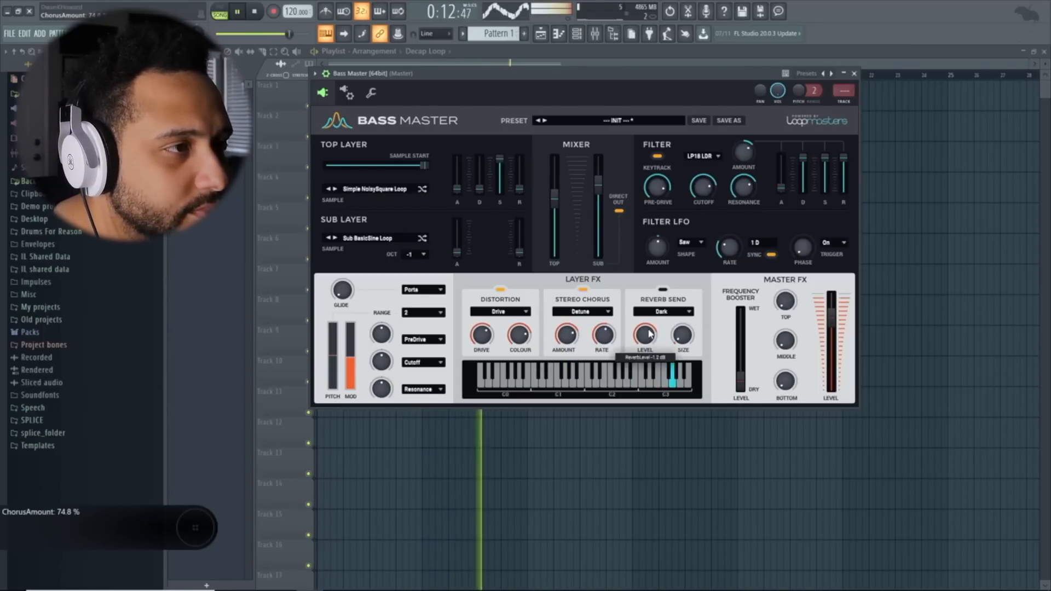
Raise the master FX frequency booster level toward wet and adjust its Top and Middle amounts
left_click(789, 300)
left_click_drag(760, 186, 774, 298)
left_click_drag(773, 350, 798, 323)
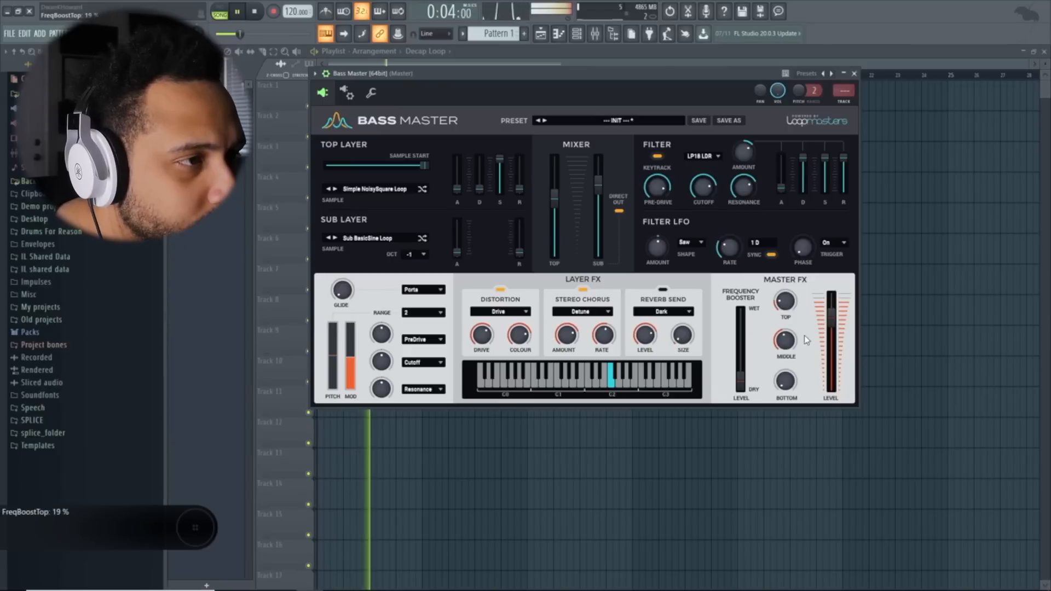
left_click_drag(742, 381, 737, 268)
left_click_drag(787, 302, 772, 220)
mouse_move(785, 340)
left_mouse_down()
mouse_move(793, 366)
mouse_move(773, 311)
mouse_move(784, 338)
left_mouse_up()
Raise the master level and bring the frequency booster's Bottom amount up to about 67%
left_click_drag(830, 305, 782, 344)
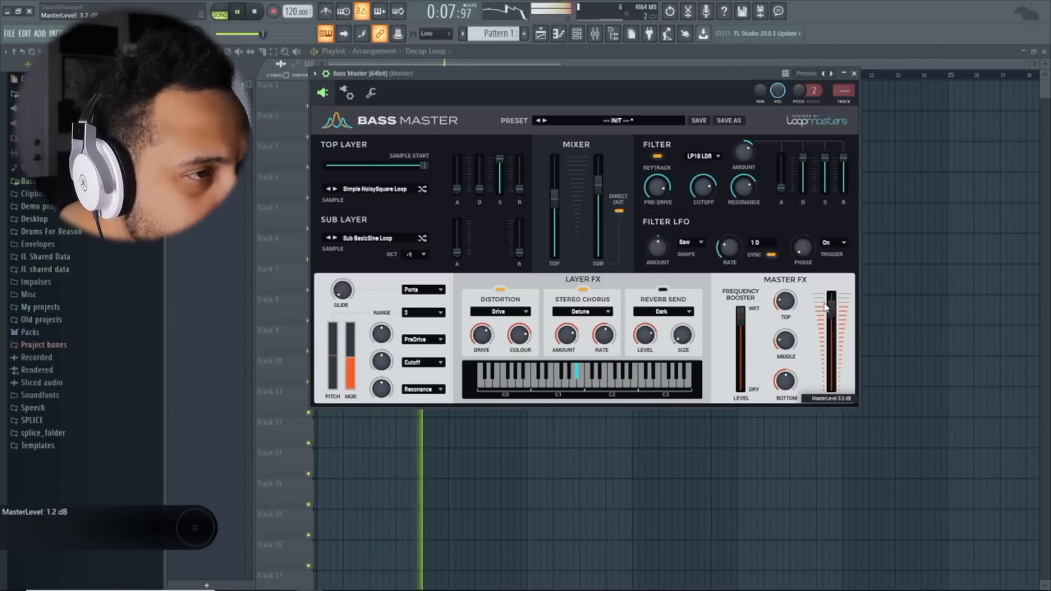
scroll(825, 309, "down", 1)
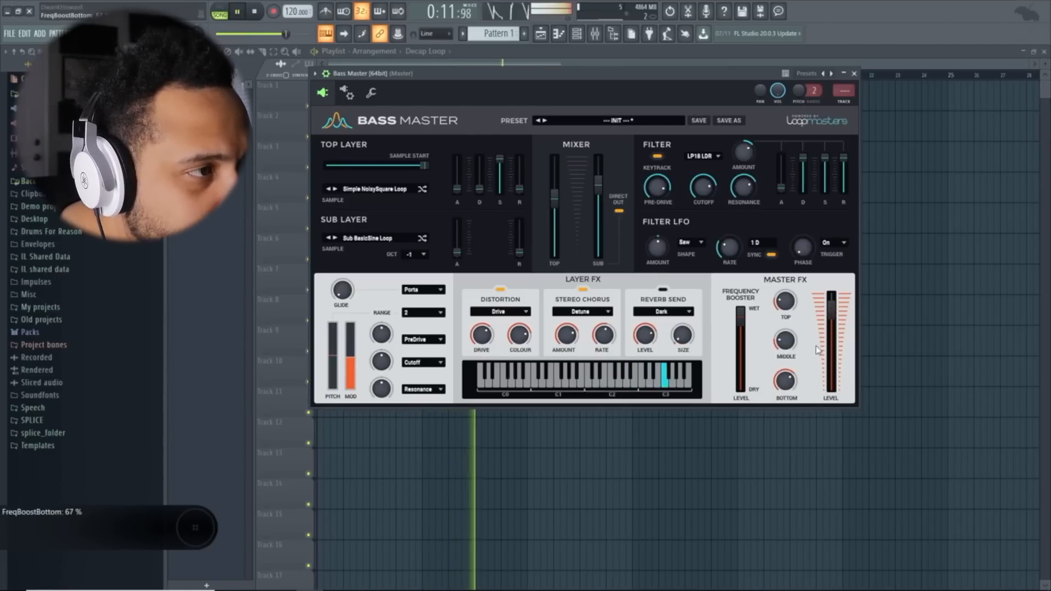
left_click_drag(787, 380, 787, 370)
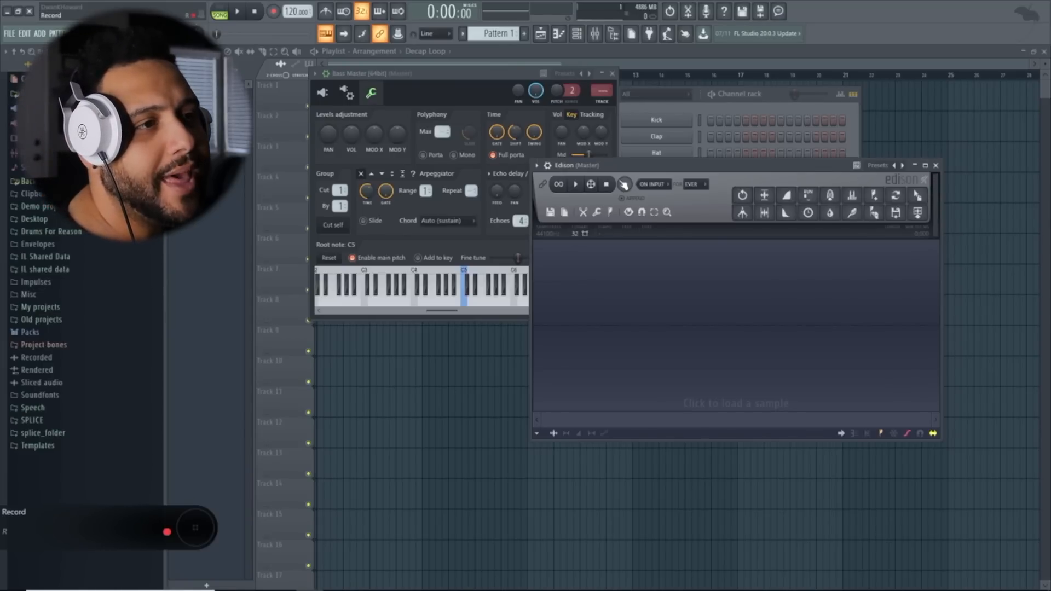
Place Edison beside the Bass Master window and record two played bass notes into it
left_click_drag(629, 174, 720, 83)
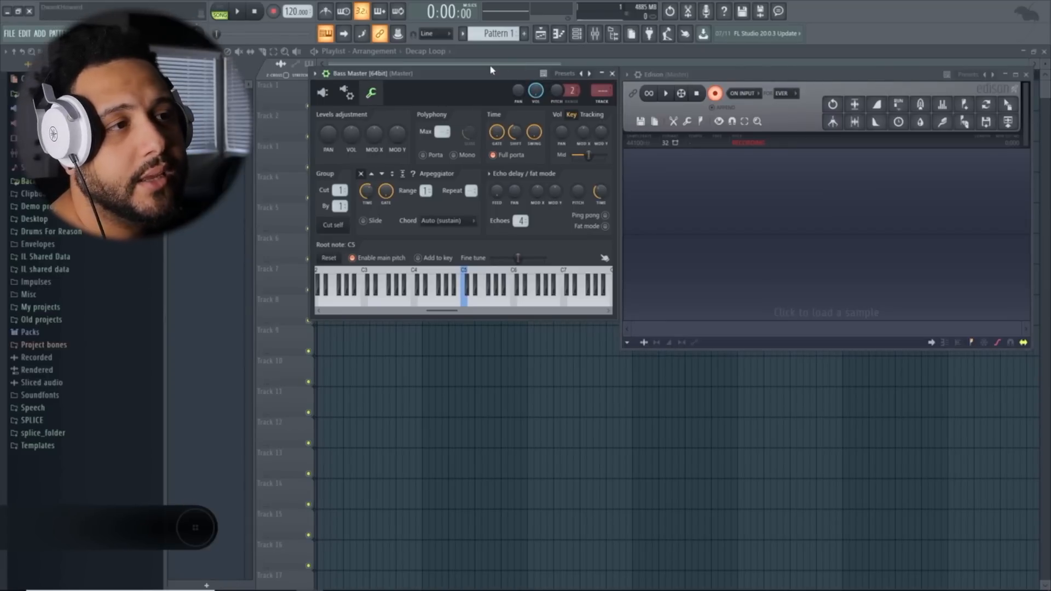
key("q")
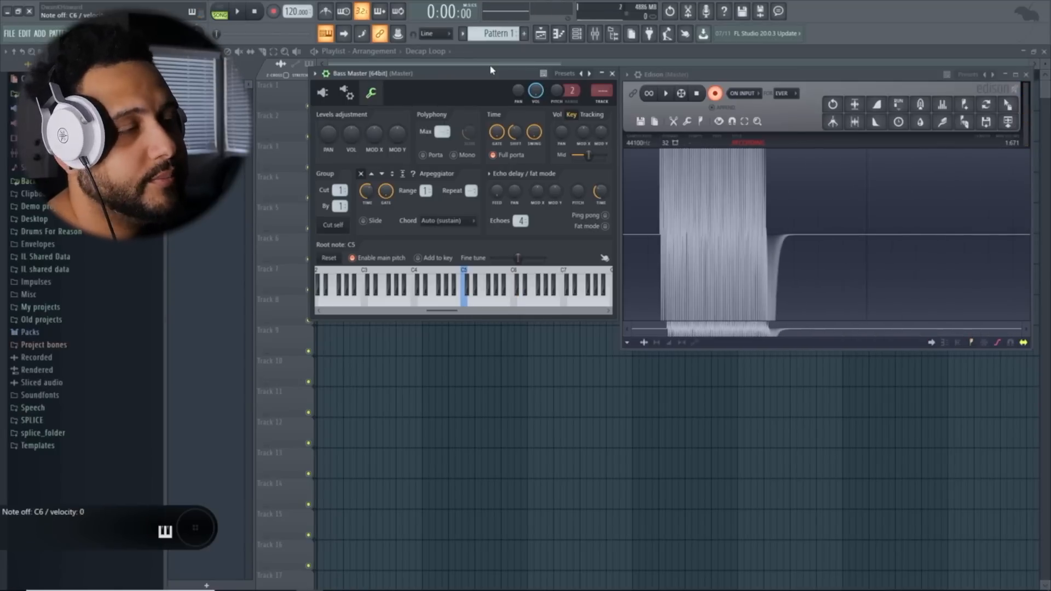
left_click(714, 94)
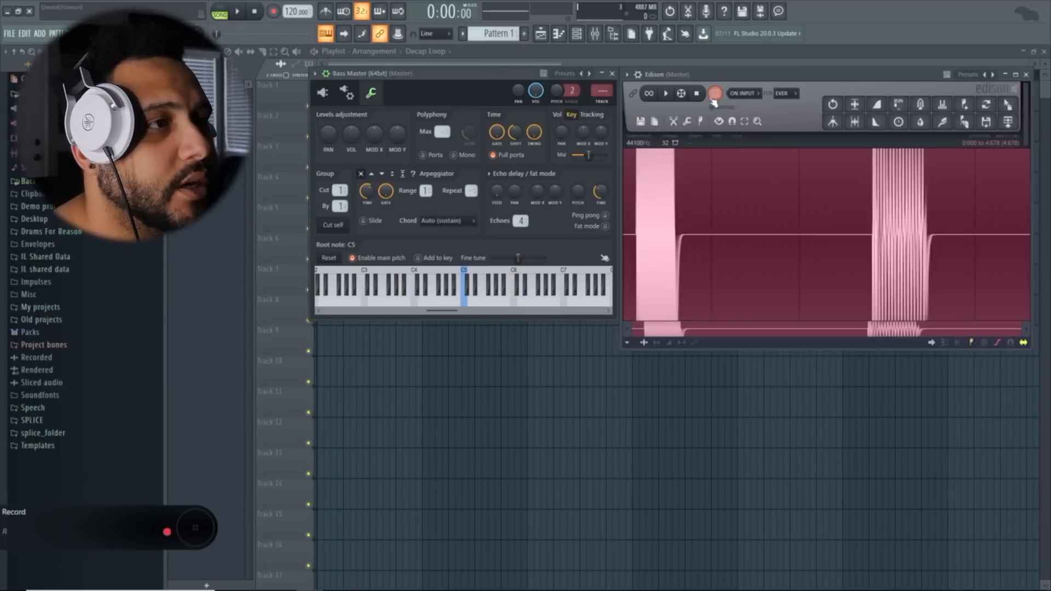
Select the first recorded bass note in Edison, from about 0:146 to 0:599, and play the selection
scroll(635, 246, "up", 1)
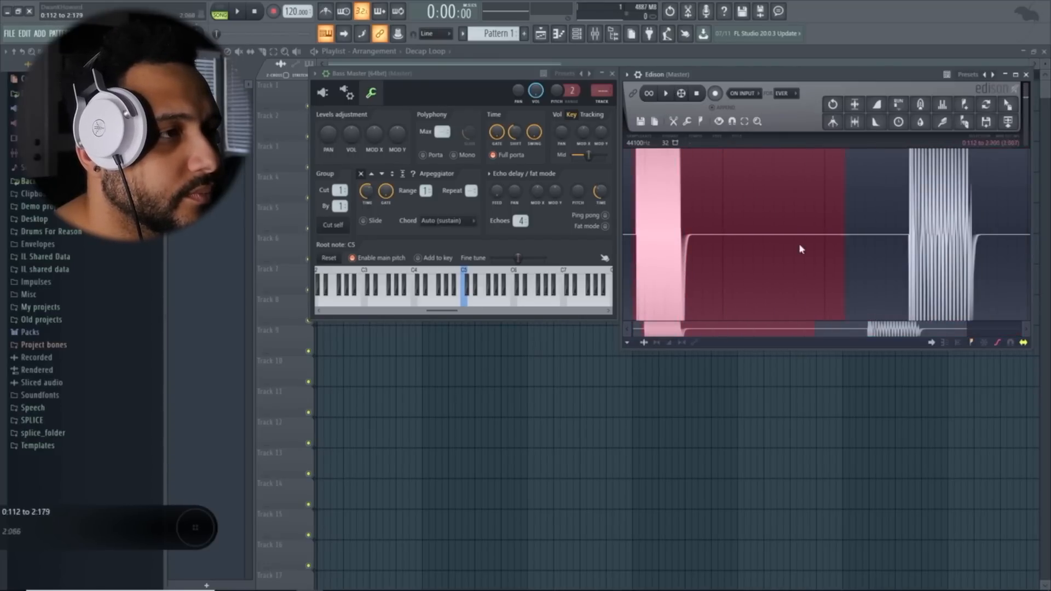
key("space")
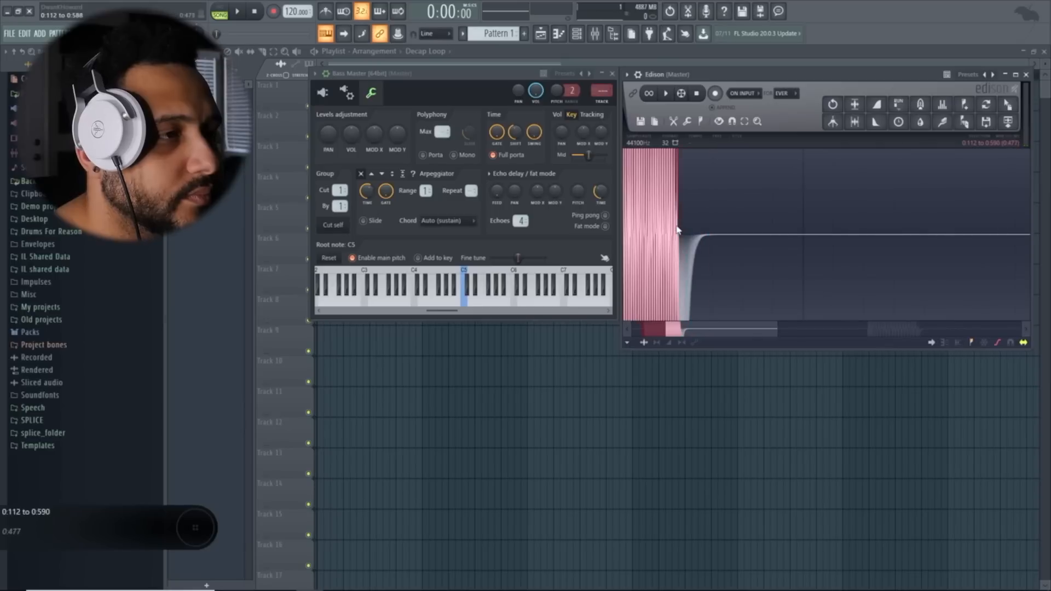
left_click_drag(722, 330, 688, 332)
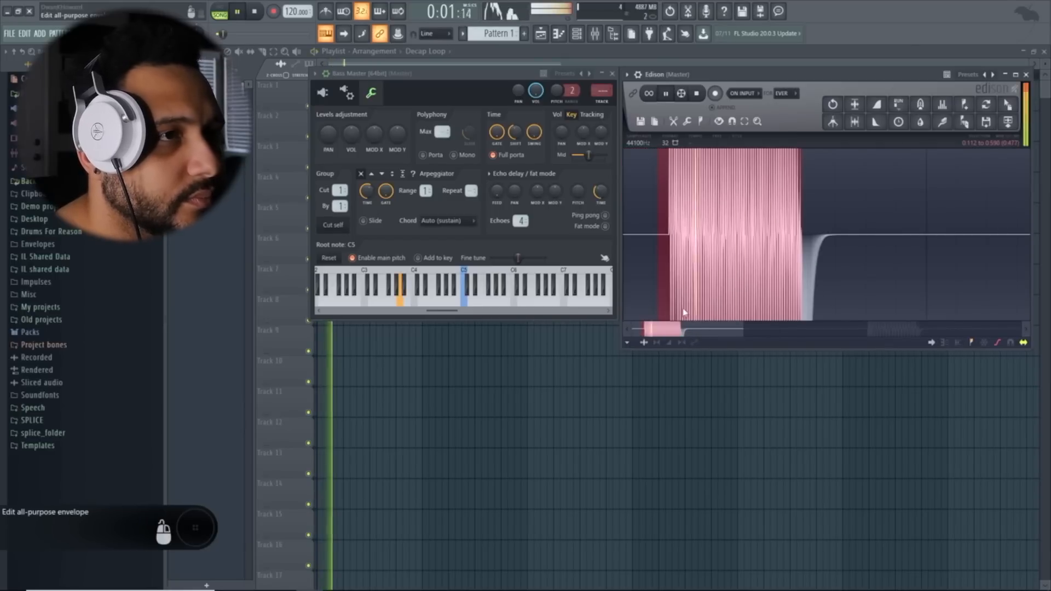
key("space")
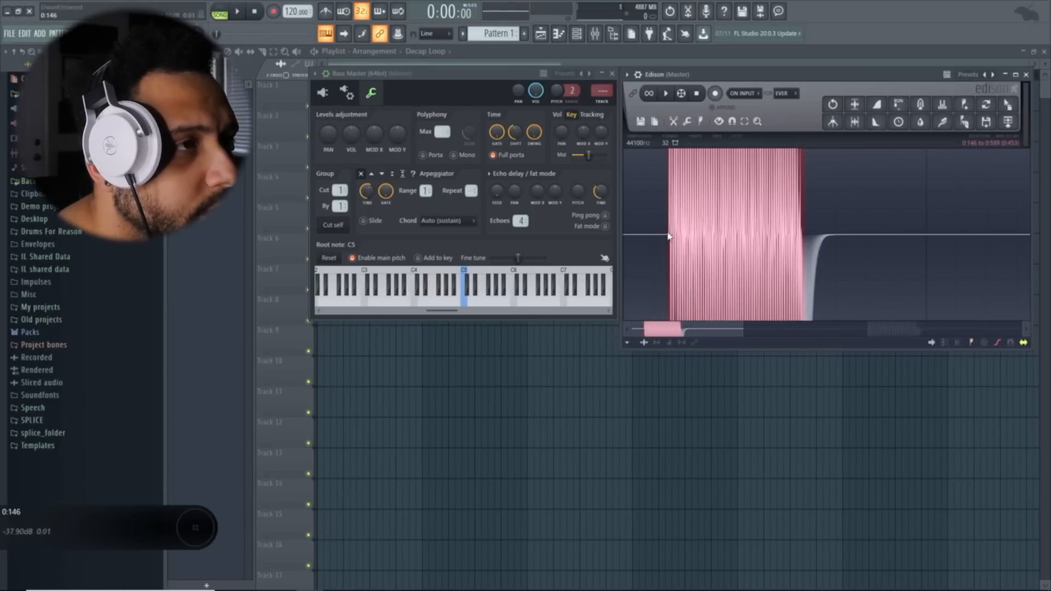
Enlarge Edison and tighten the note selection to about 0:151 to 0:591
double_click(689, 75)
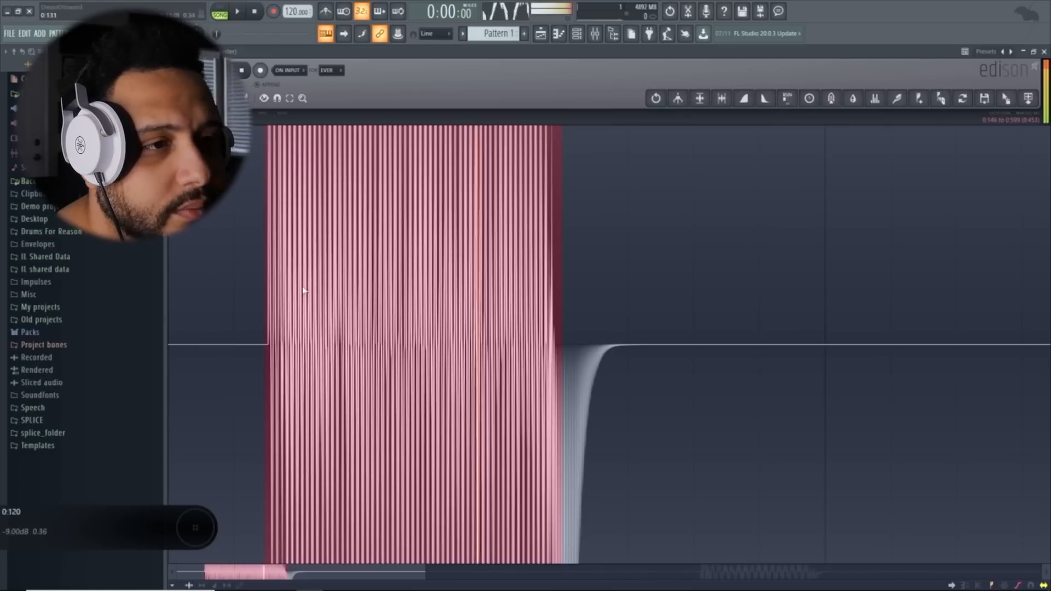
left_click_drag(268, 347, 269, 346)
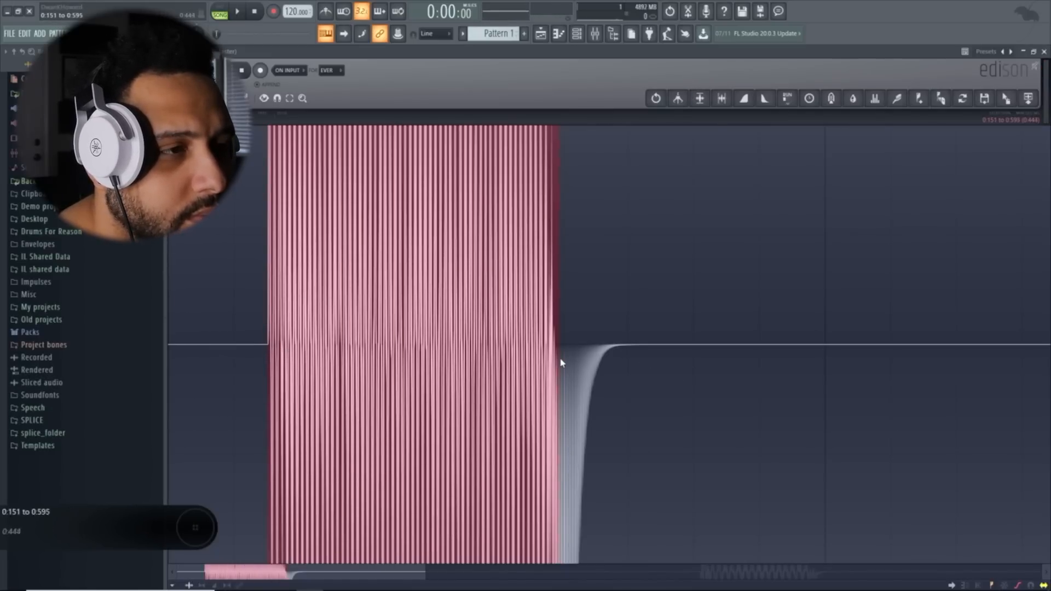
key("space")
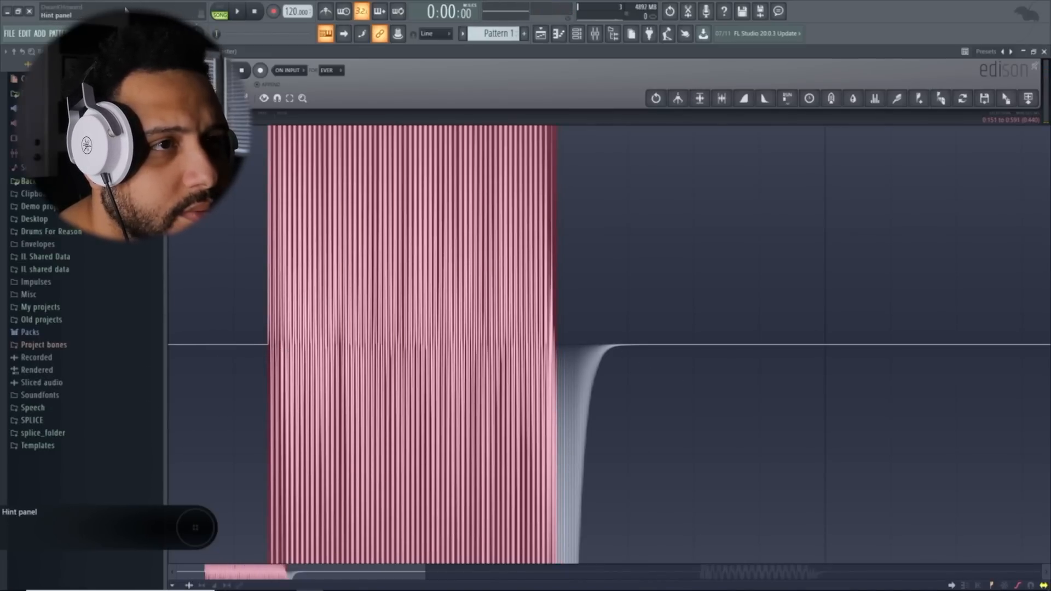
key("space")
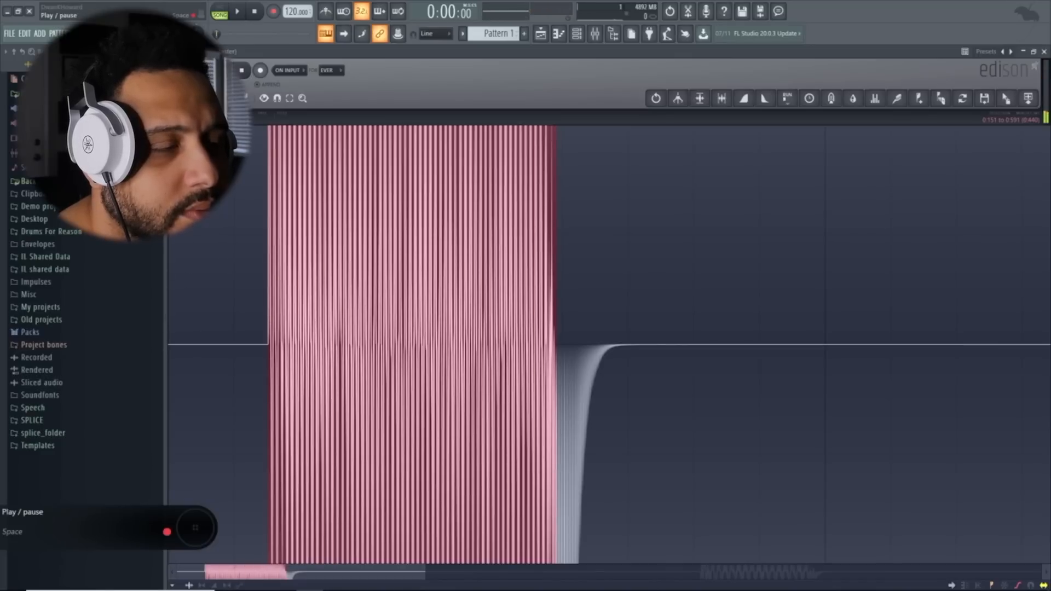
Refine the looping selection's end to about 0:587, check both edges, and restore Edison to its smaller window
scroll(563, 345, "up", 3)
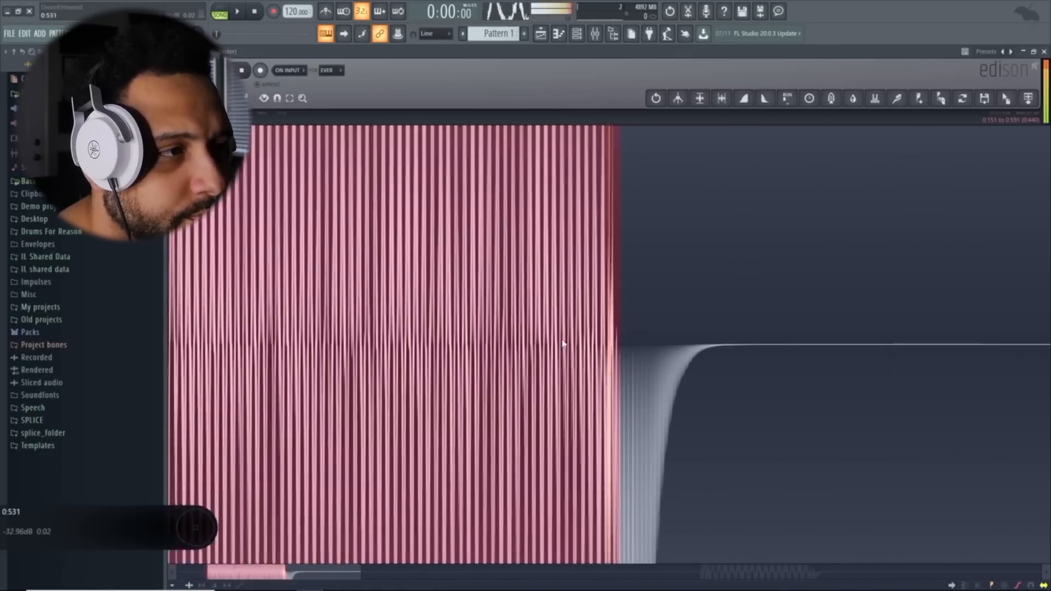
scroll(875, 431, "down", 2)
mouse_move(963, 589)
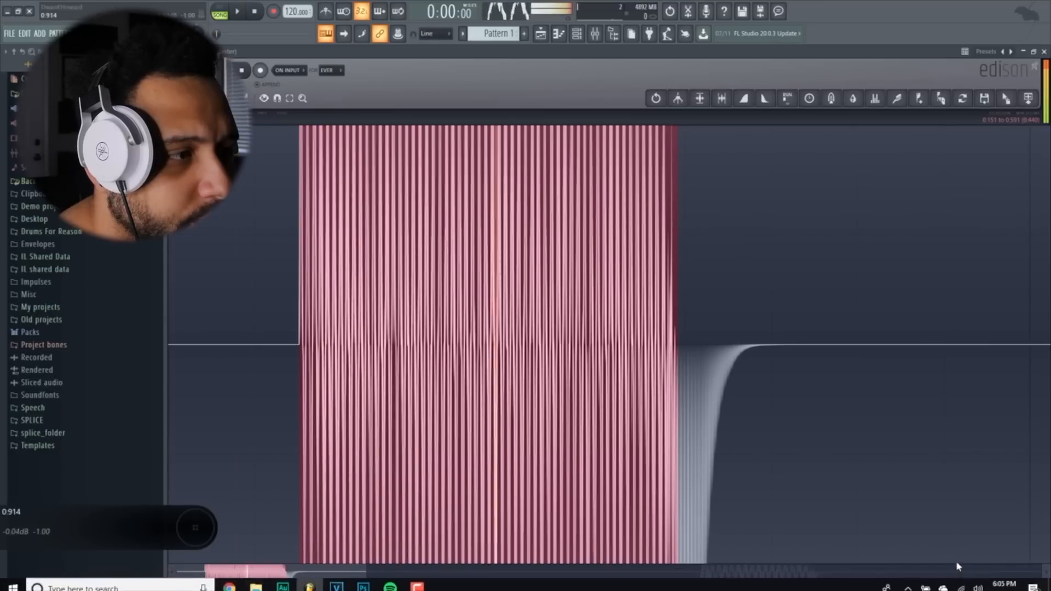
scroll(562, 340, "up", 2)
scroll(666, 365, "down", 2)
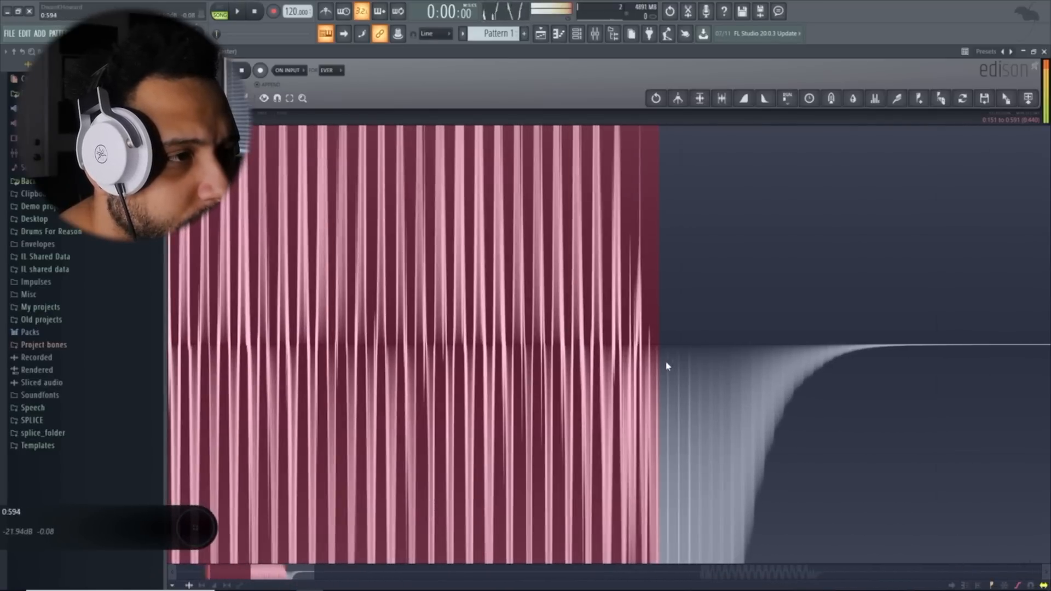
scroll(383, 353, "down", 2)
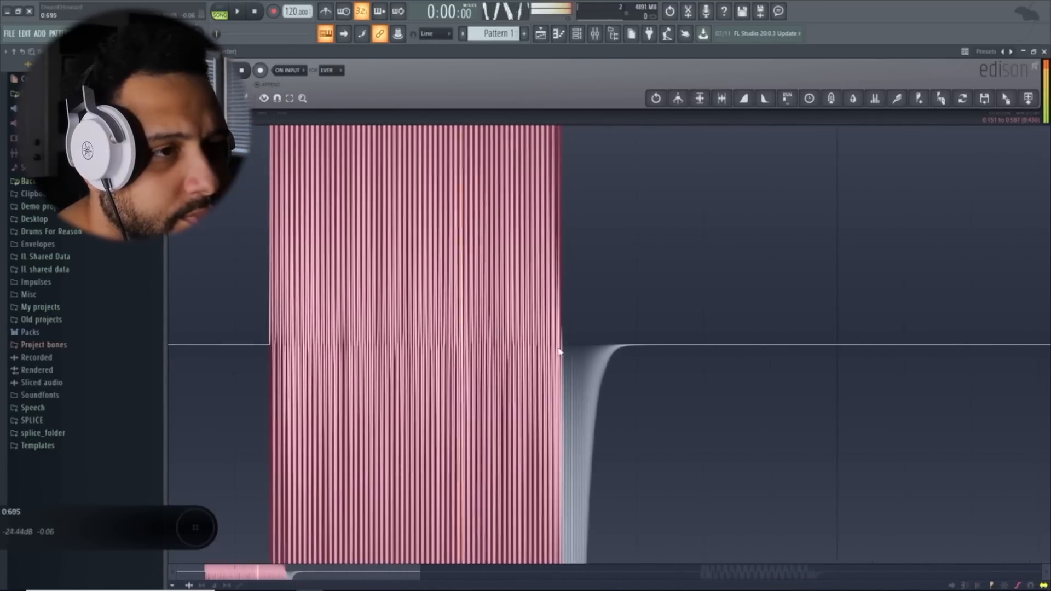
scroll(266, 349, "up", 4)
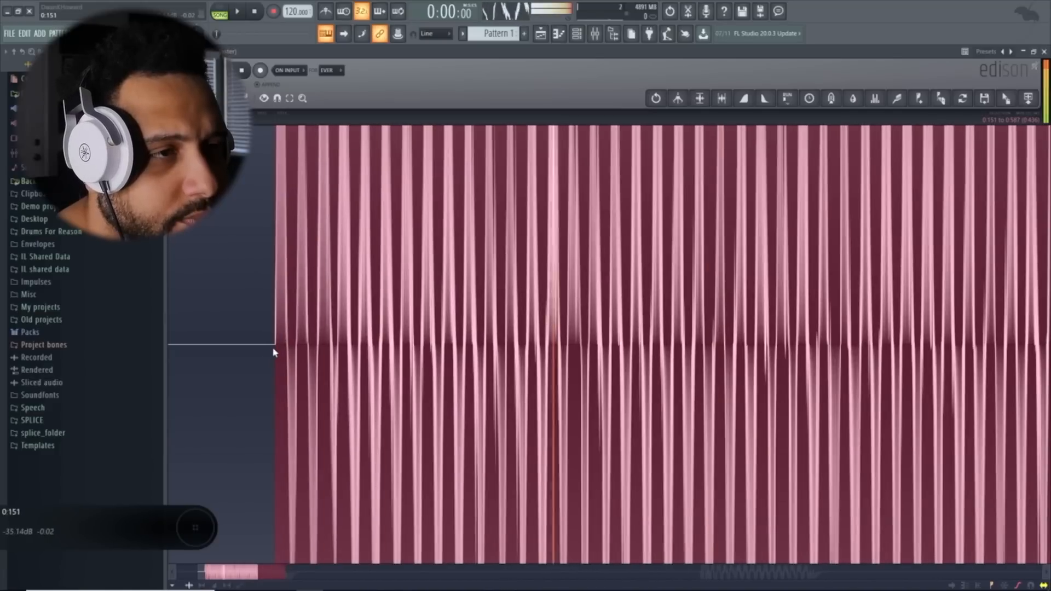
scroll(427, 313, "down", 4)
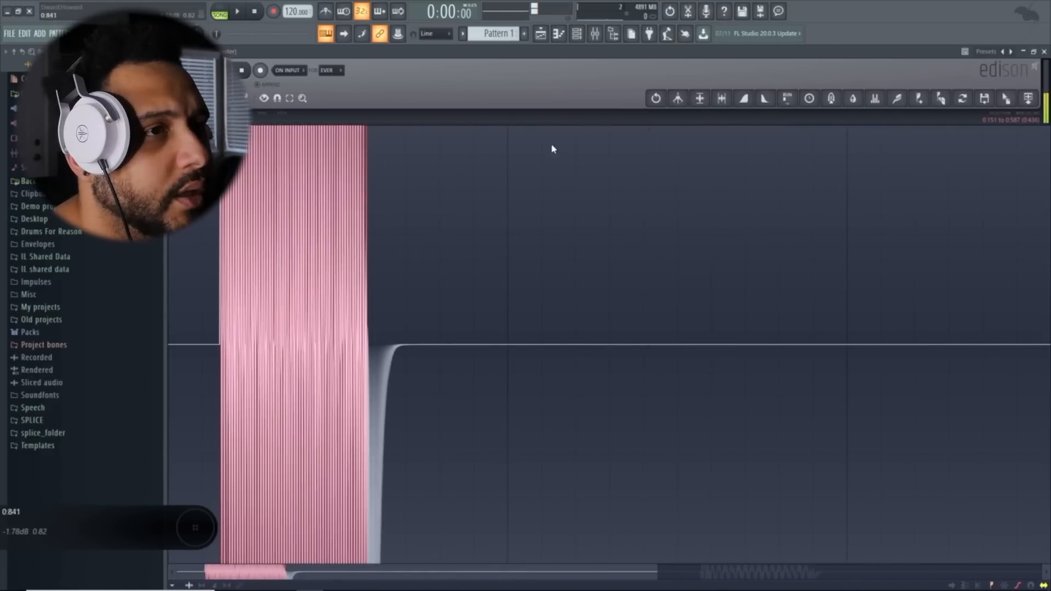
double_click(809, 57)
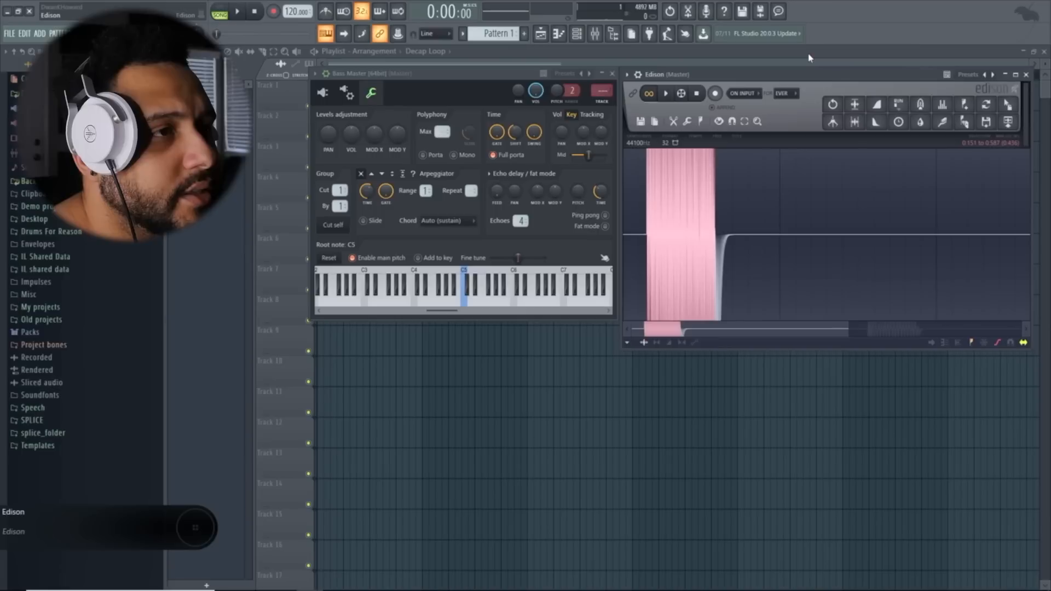
Close the Bass Master window and add the selected Edison audio to the channel rack as a new sampler channel
left_click(612, 74)
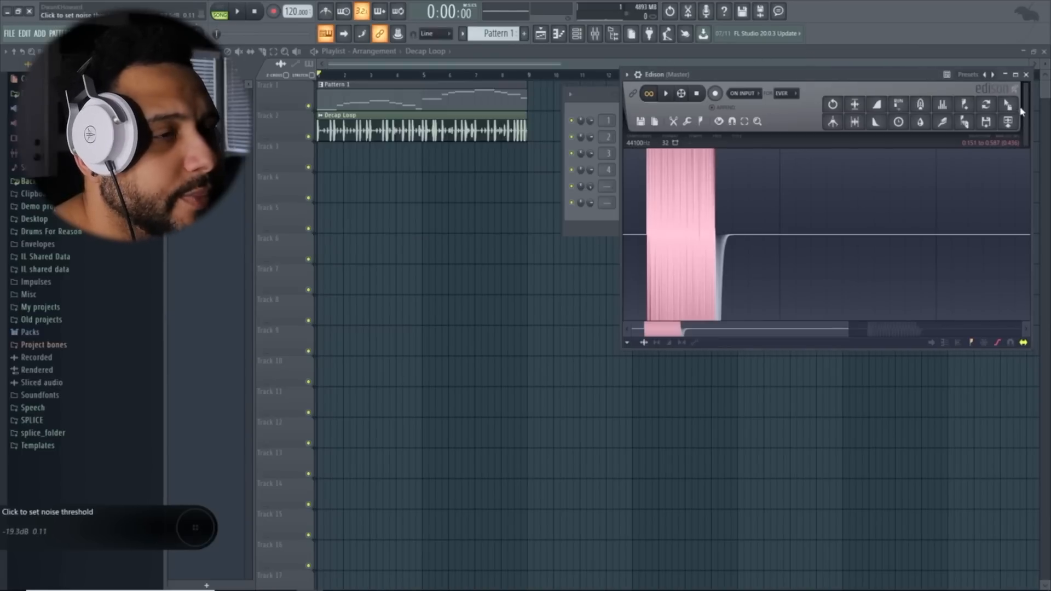
left_click(577, 34)
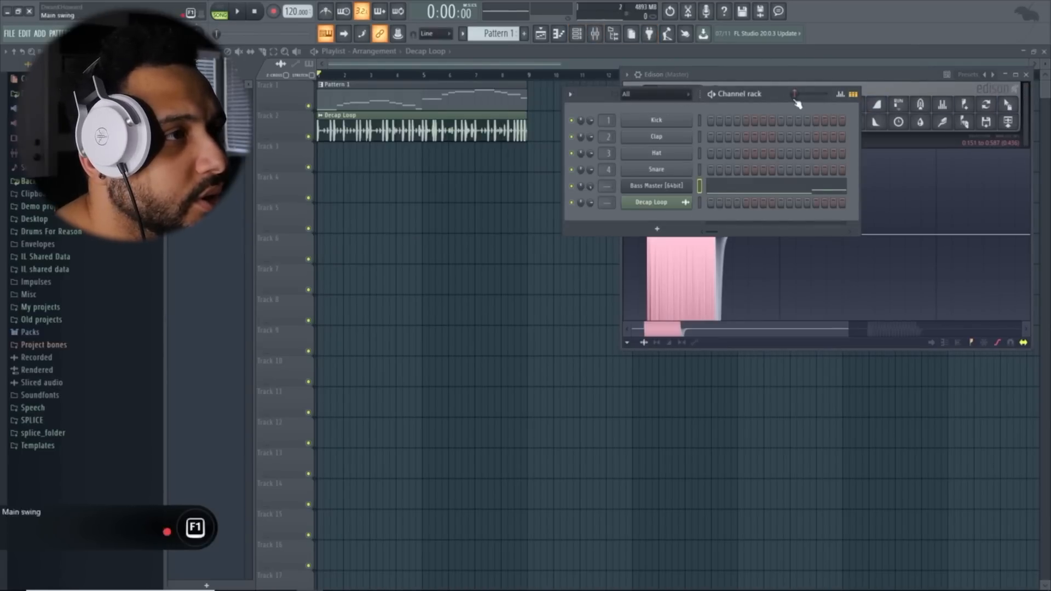
left_click_drag(783, 94, 547, 170)
left_click_drag(999, 111, 418, 297)
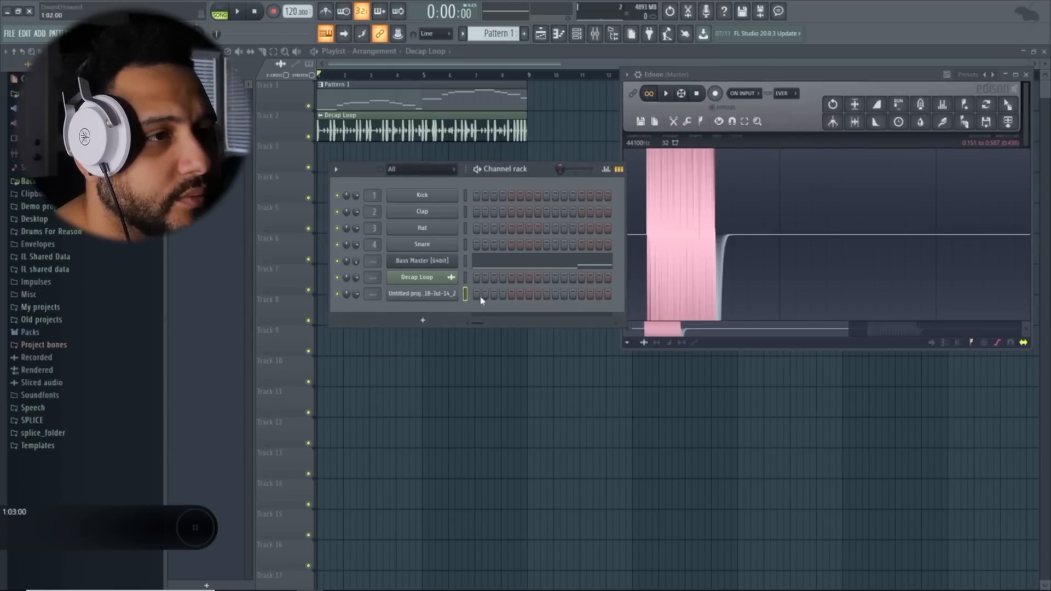
Open the new sampler channel's envelope settings, lengthen the hold time, and reduce the release to its minimum
left_click(422, 296)
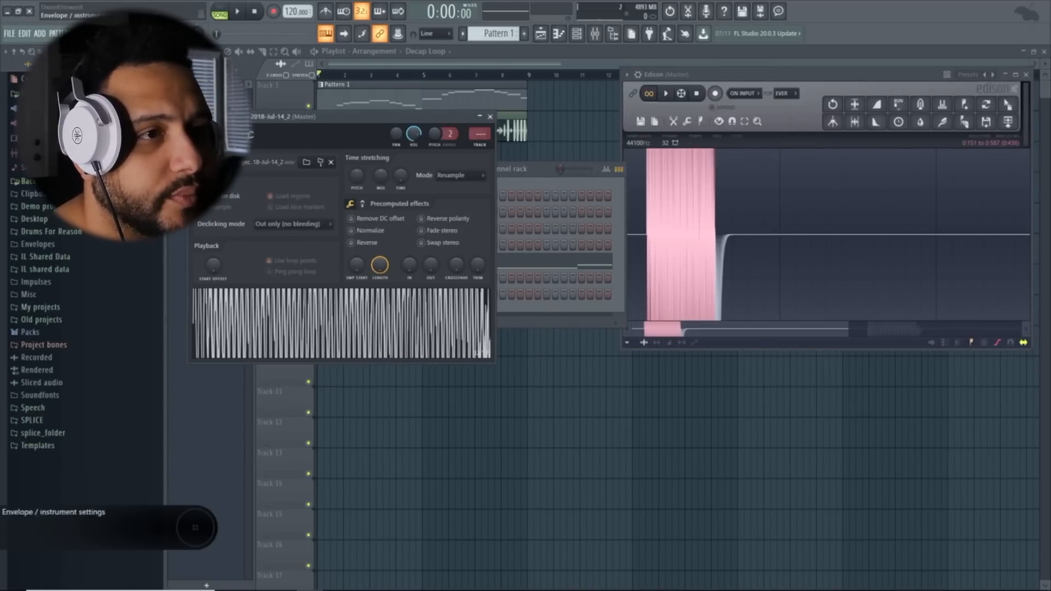
left_click(227, 135)
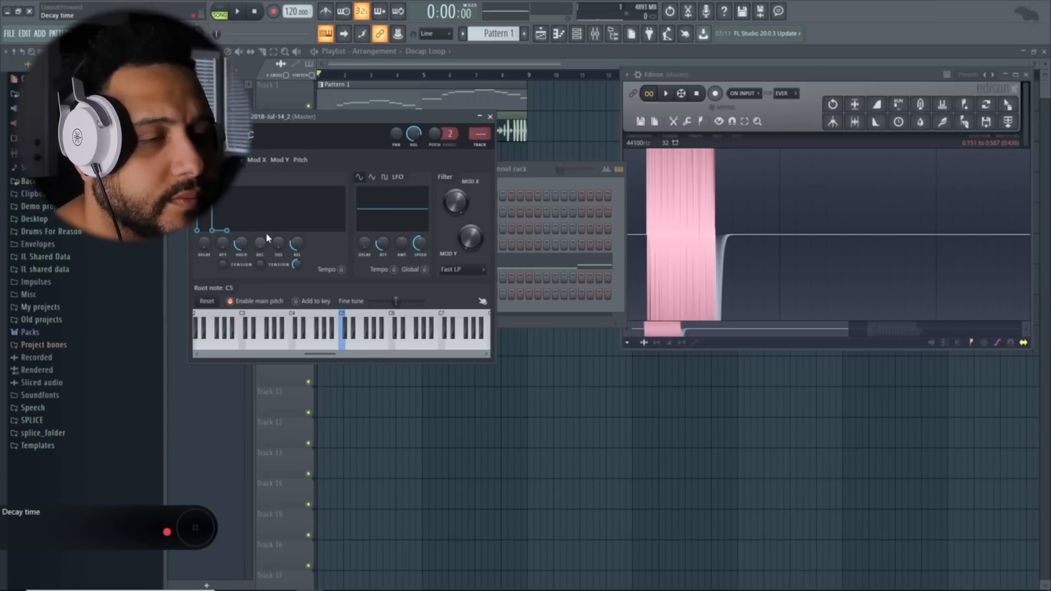
left_click_drag(241, 244, 241, 230)
Play several notes, including C4, D4 and E4, on the new sampler channel to audition the resampled bass
key("c")
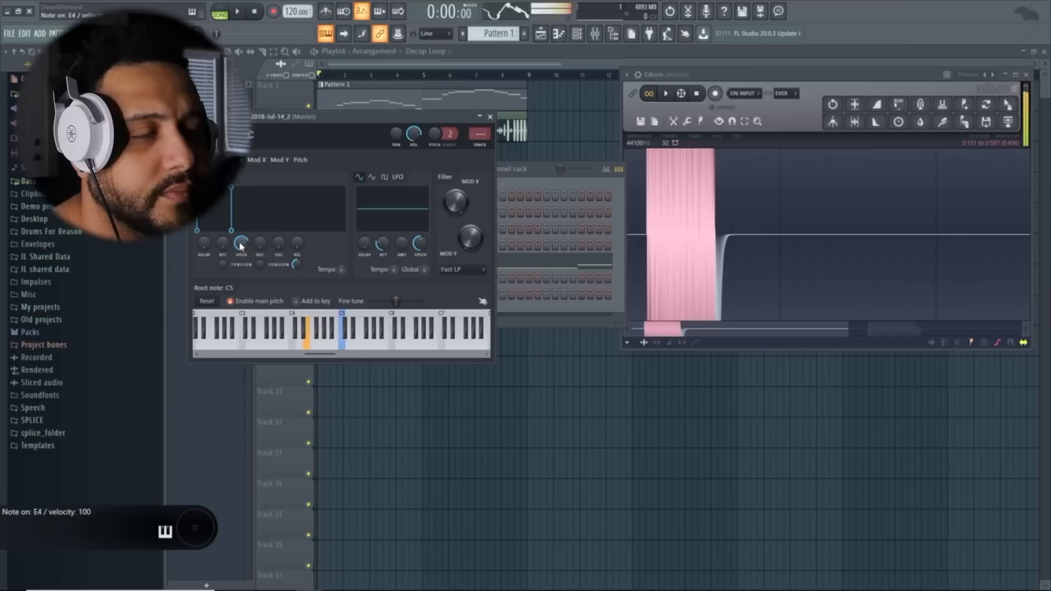
key("x")
key("x")
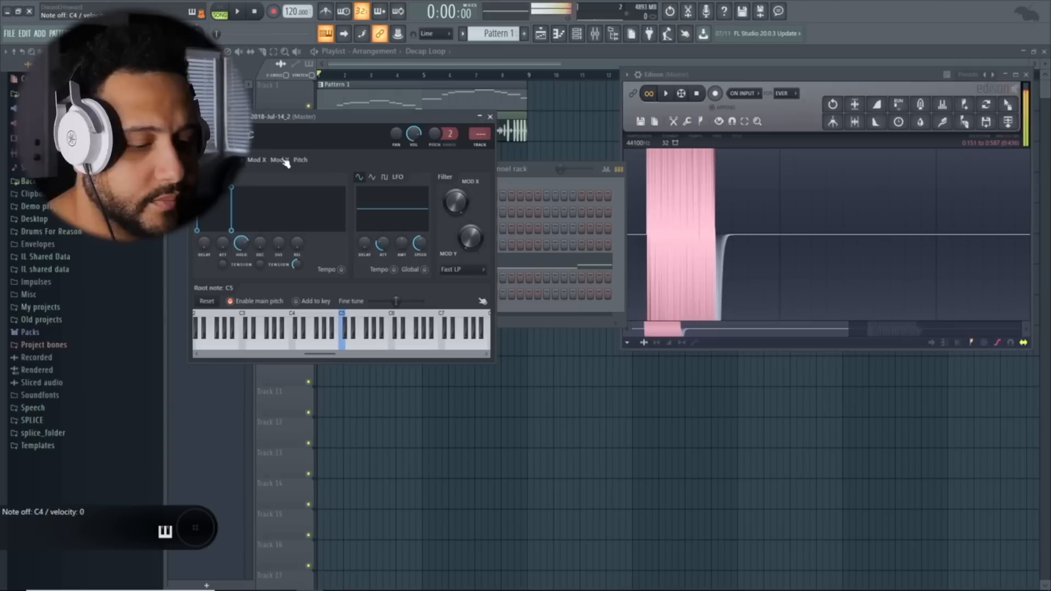
key("v")
key("m")
key("space")
key("v")
key("space")
key("space")
key("c")
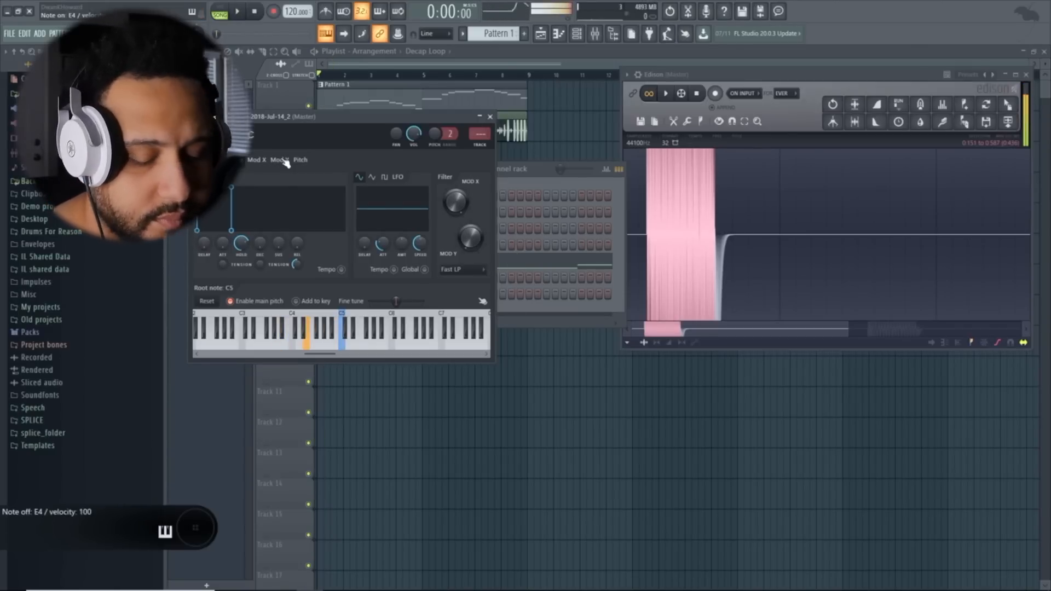
key("y")
key("x")
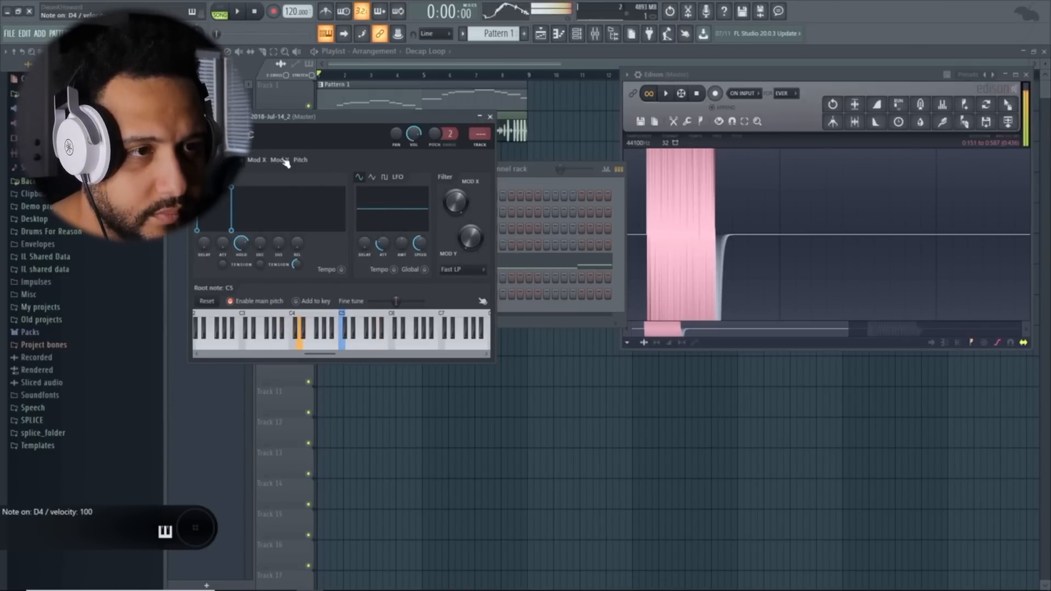
Audition more notes on the new sampler channel, including low ones around C3, and close its settings window
key("s")
key("z")
left_click(244, 346)
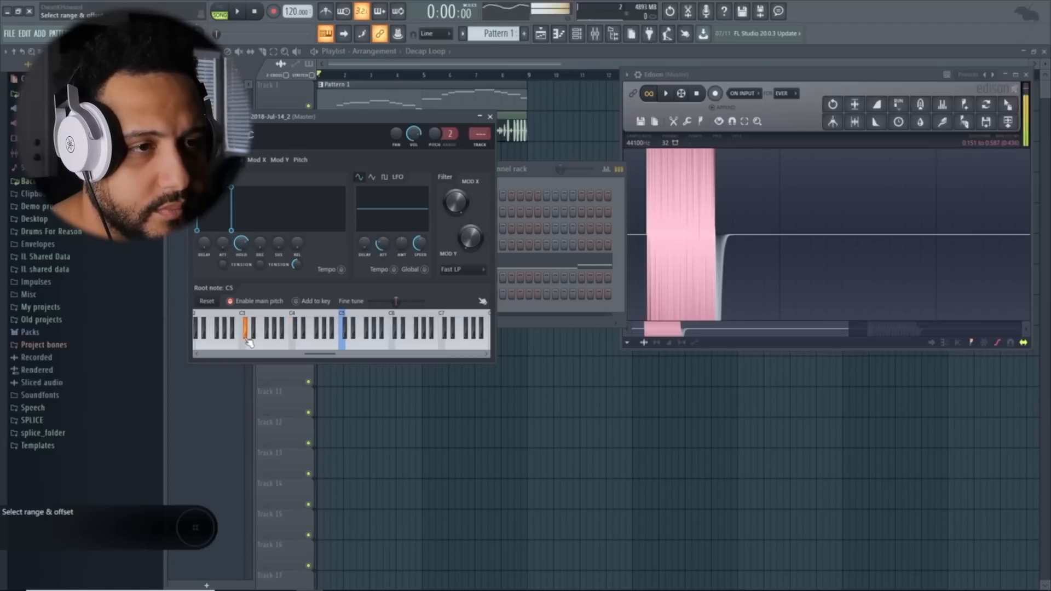
left_click(244, 348)
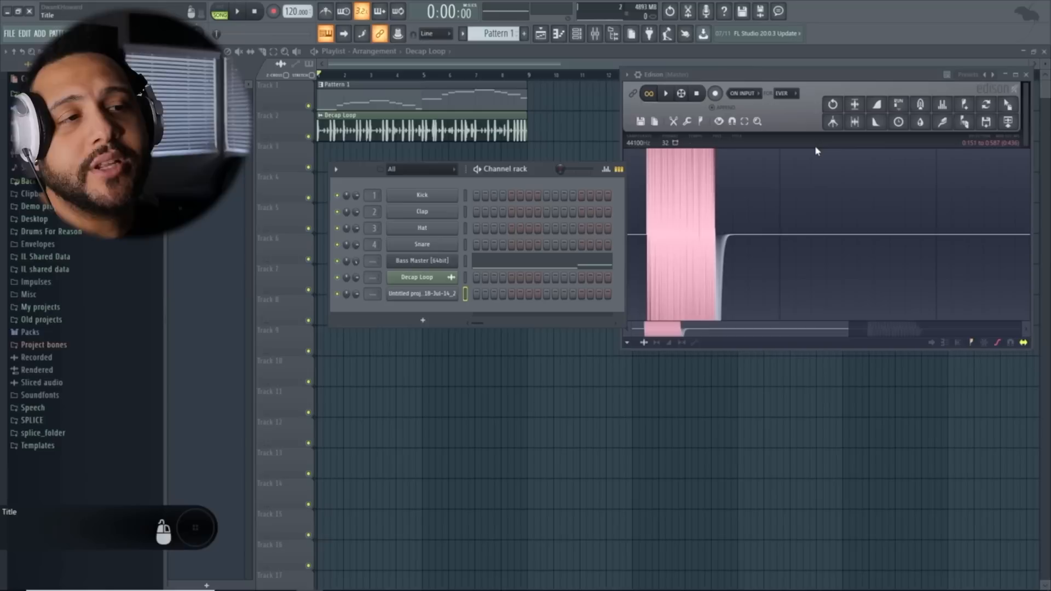
Rename the new sampler channel in the channel rack as 808 NASHTY
right_click(455, 291)
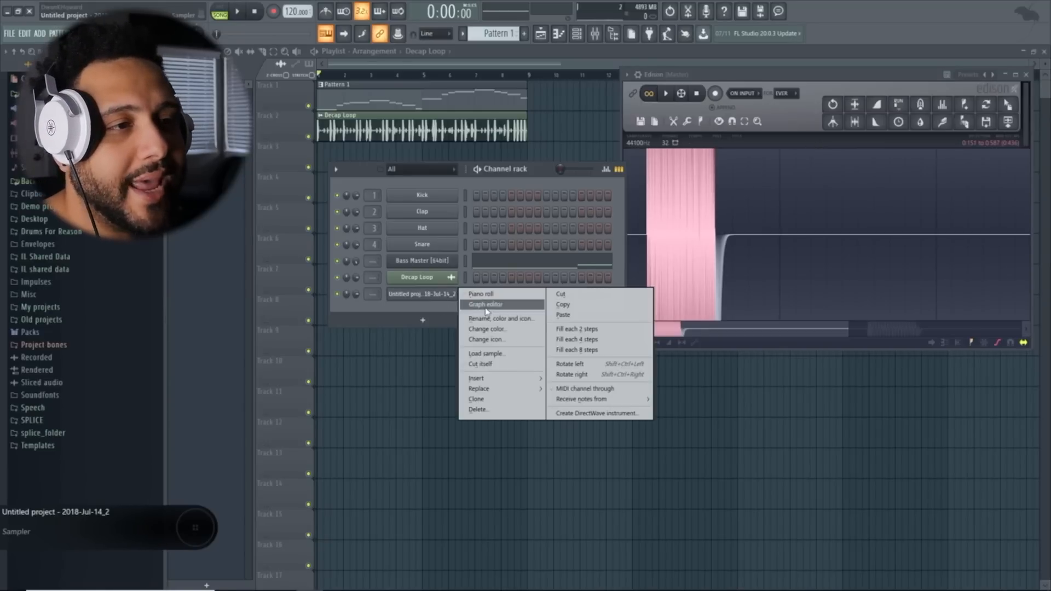
left_click(486, 319)
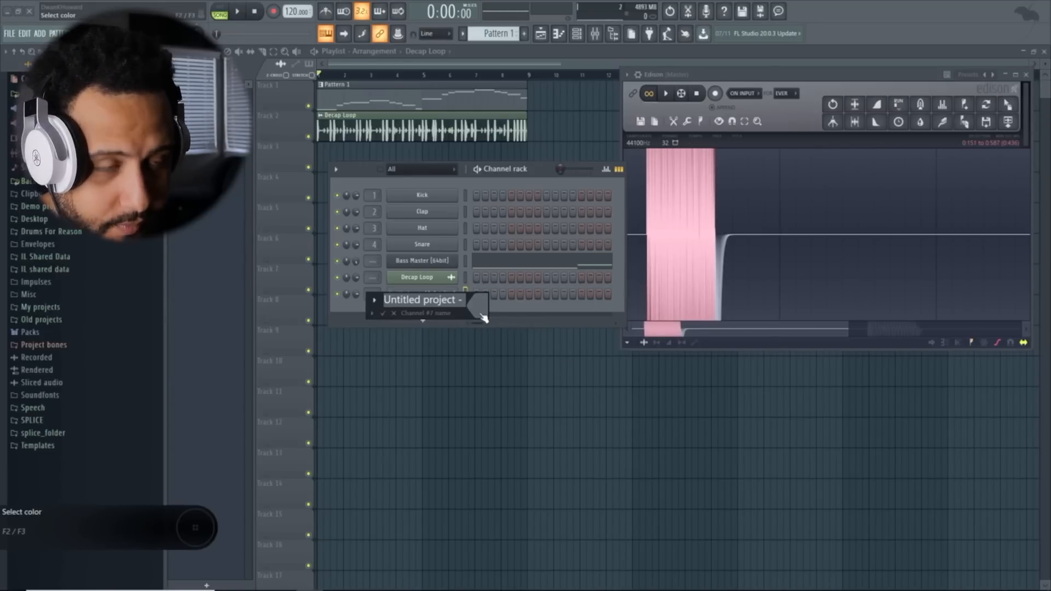
key("BackSpace")
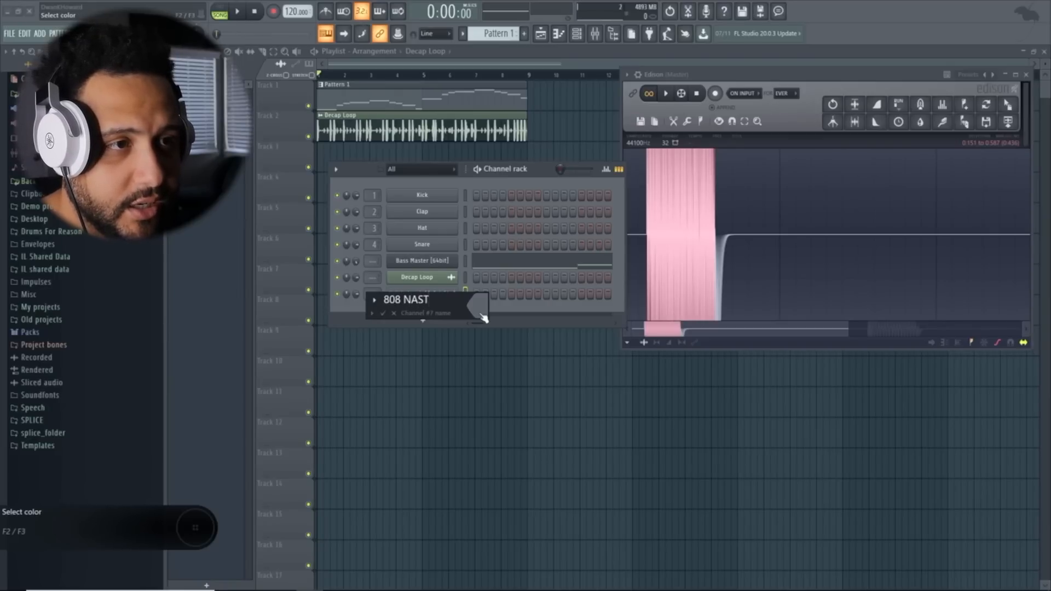
type("808 NASHTY")
key("Return")
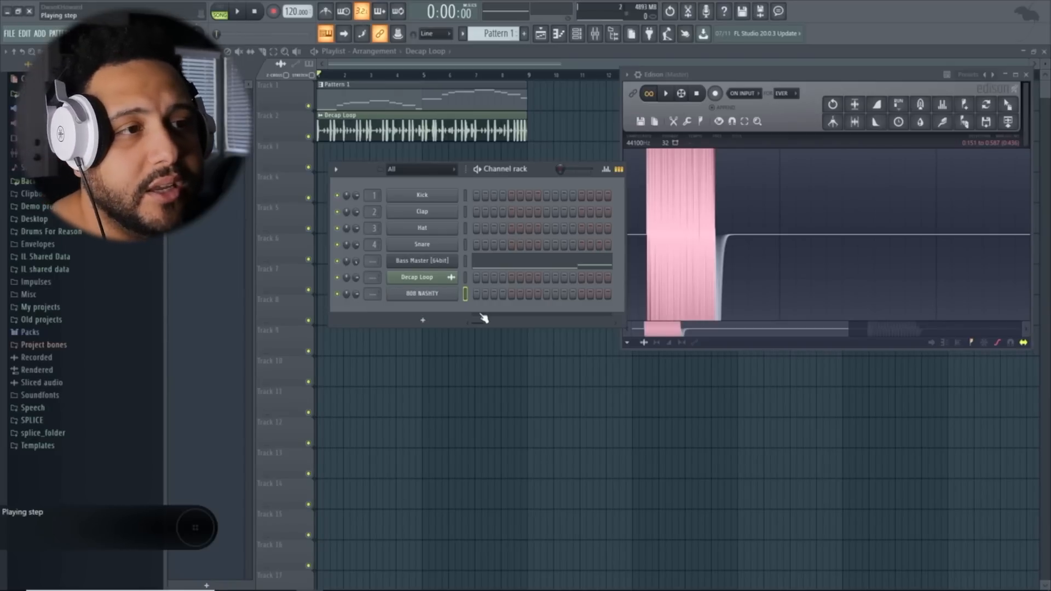
Reopen the 808 NASHTY channel's settings and sweep down its keyboard from just below C5 to around D4 to audition the bass
left_click(427, 296)
left_click(337, 348)
left_click_drag(337, 348, 299, 344)
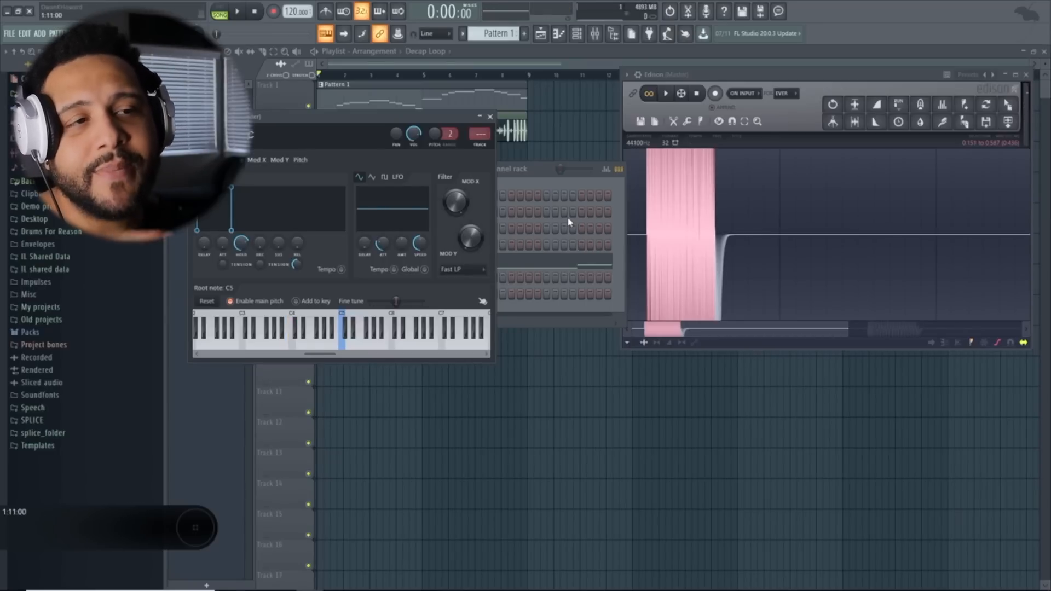